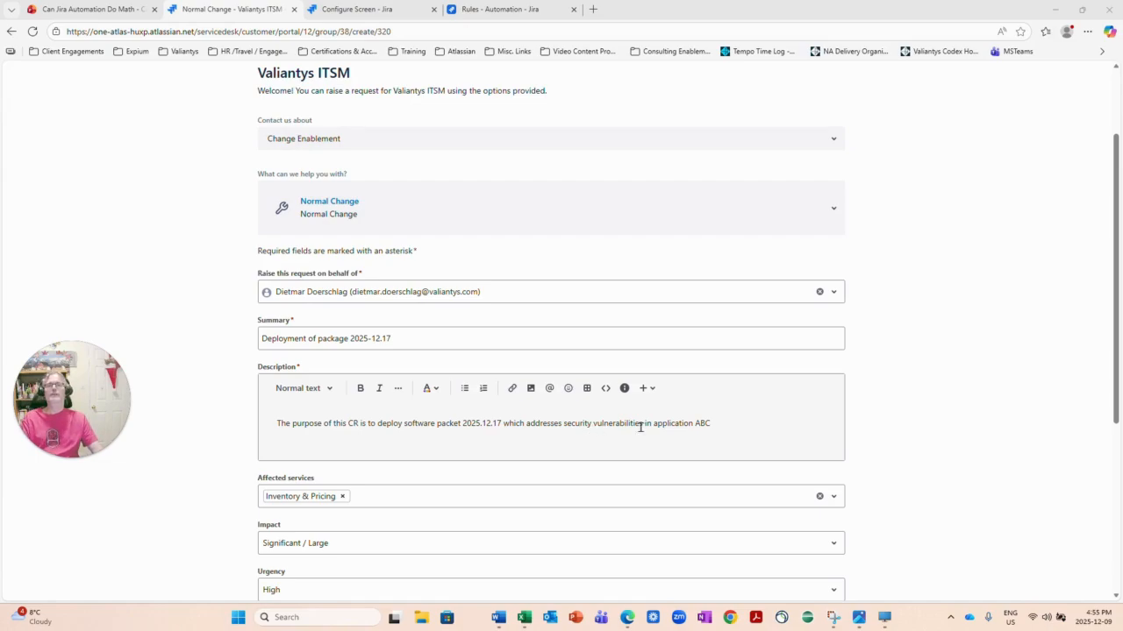
Send the 'Deployment of package 2025-12.17' change request from the bottom of the portal form.
scroll(691, 437, "down", 1)
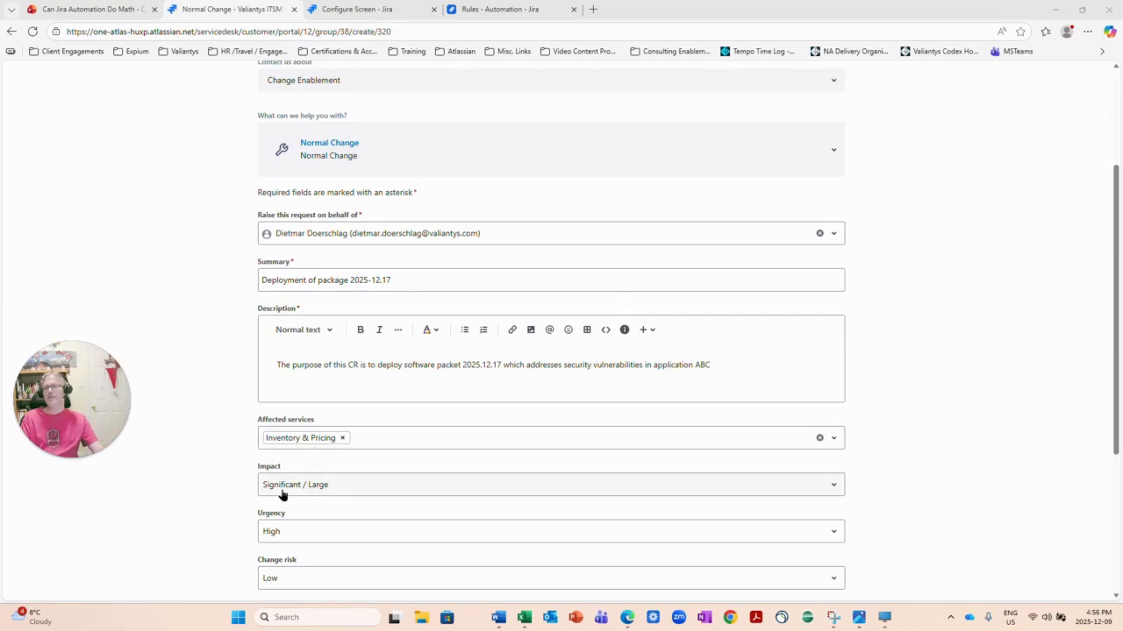
scroll(282, 495, "down", 1)
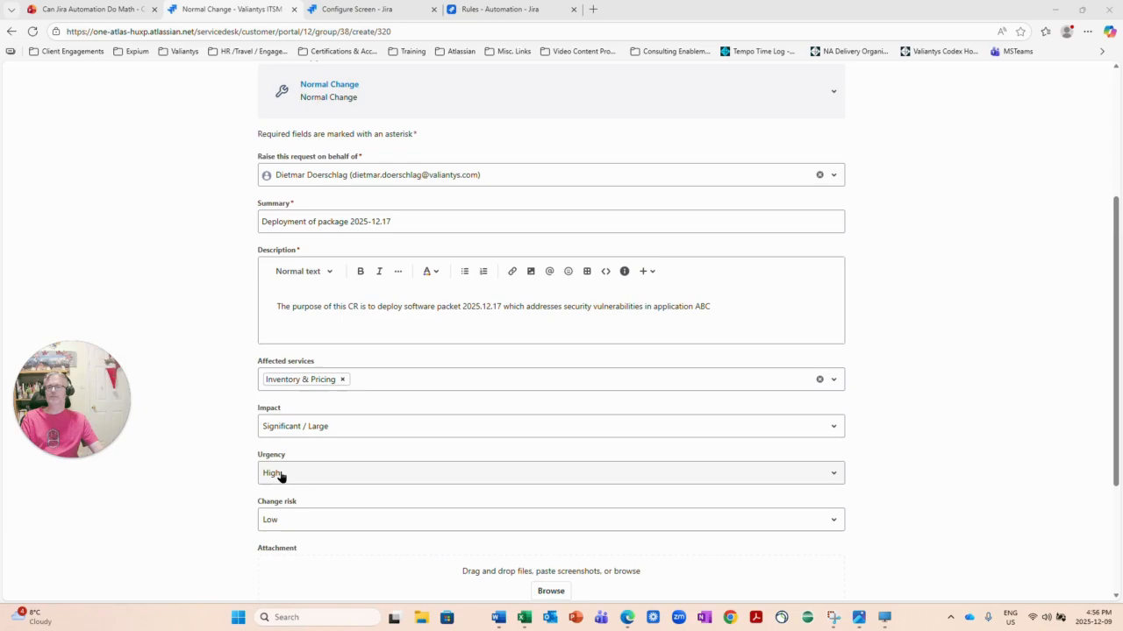
scroll(281, 474, "down", 2)
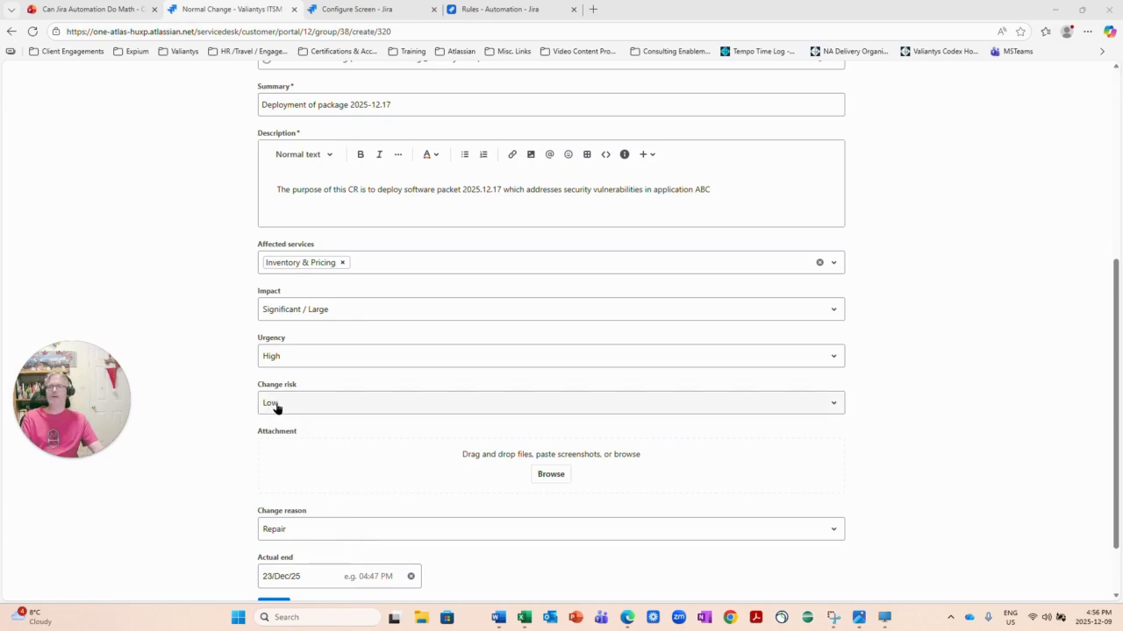
scroll(275, 406, "down", 1)
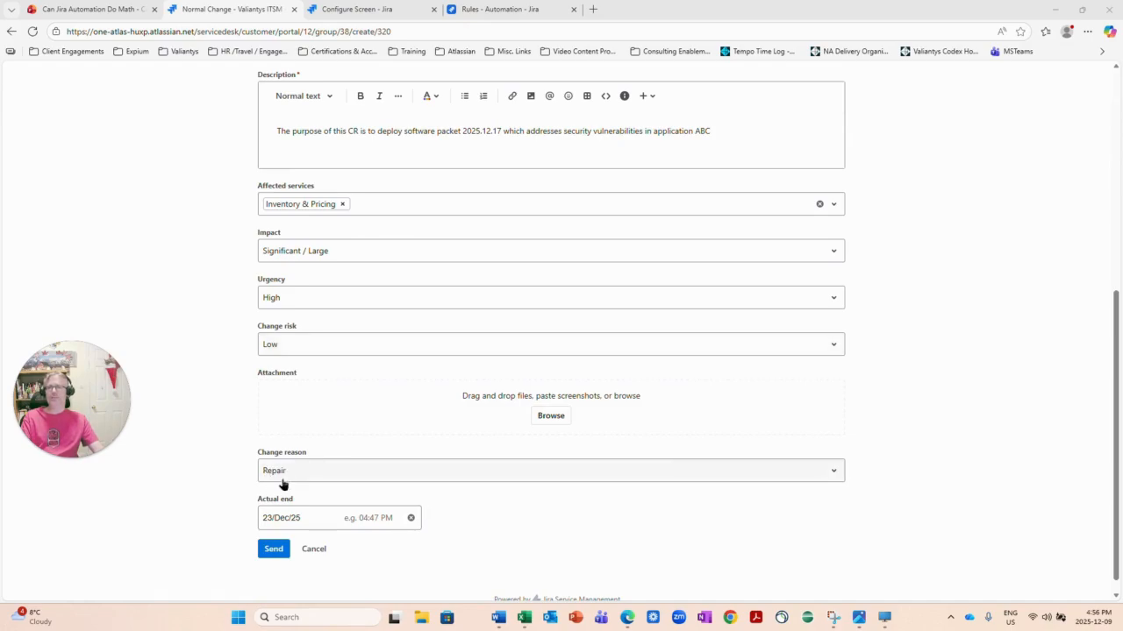
left_click(273, 548)
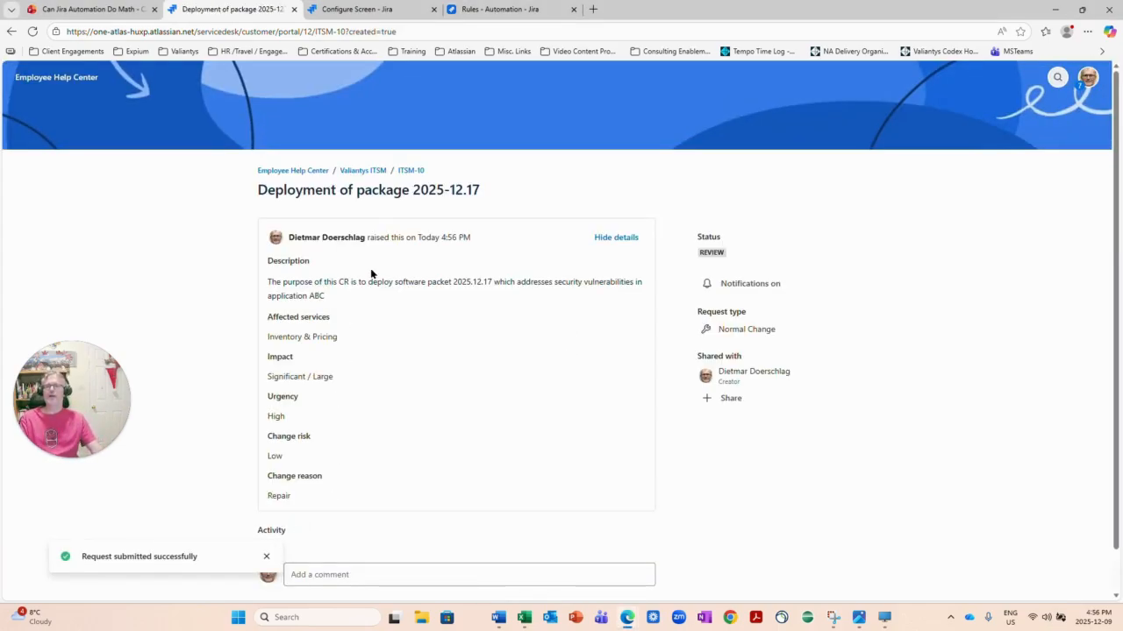
Open ITSM-10 in the agent view, assign it to yourself, and show its Risk Assessment questions.
left_click(404, 177)
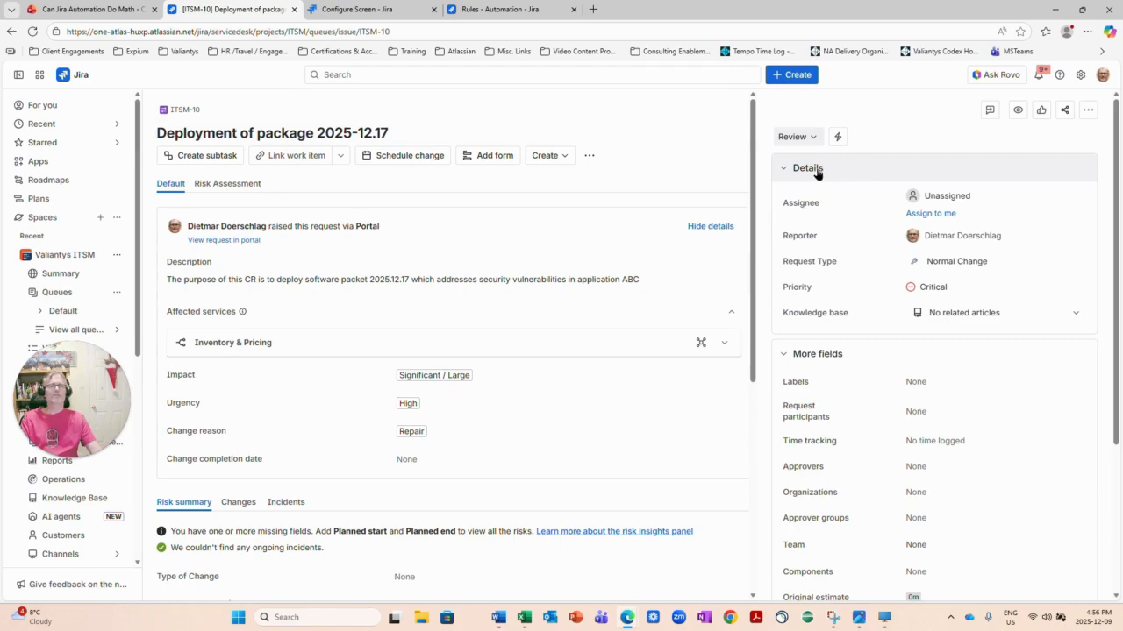
left_click(926, 214)
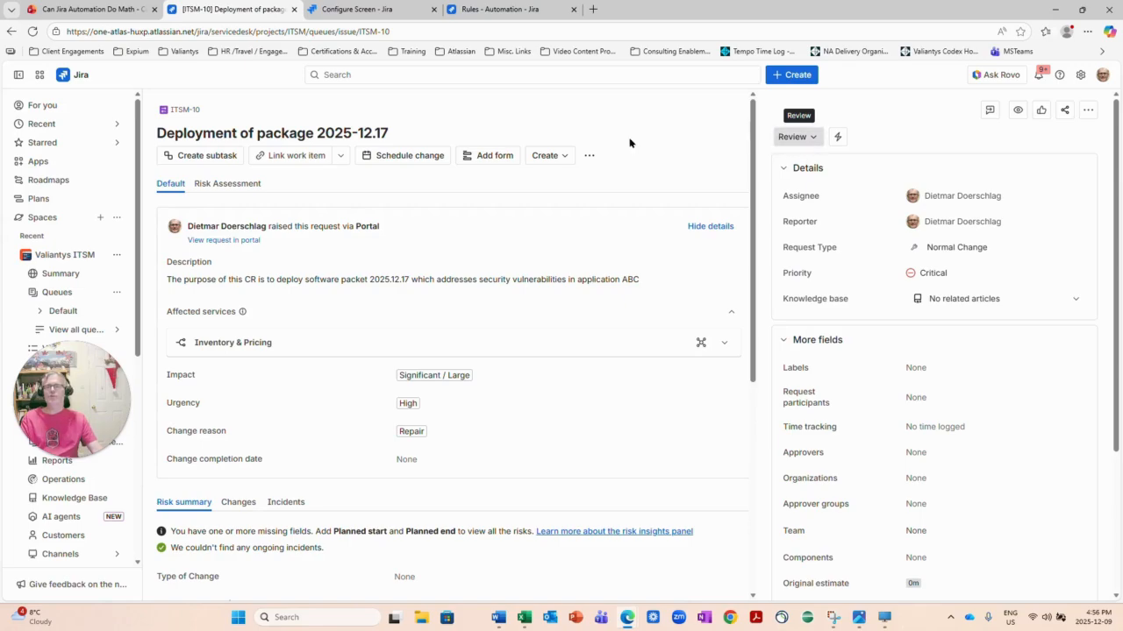
left_click(223, 191)
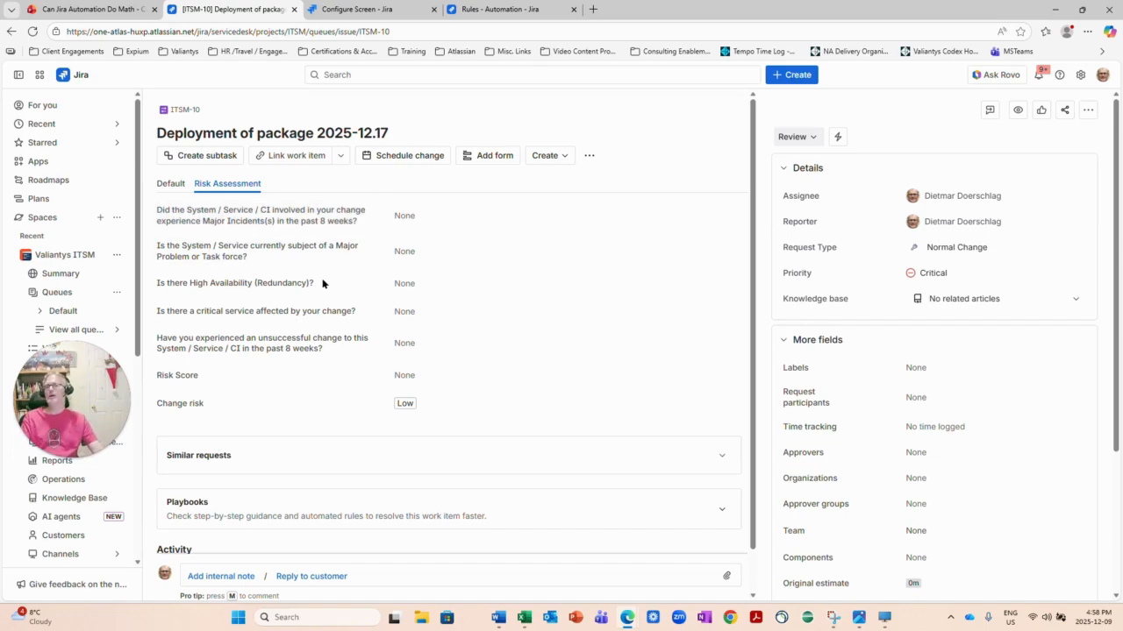
Pick Yes for the major incidents, major problem and high availability questions, making Risk Score 40.
left_click(407, 217)
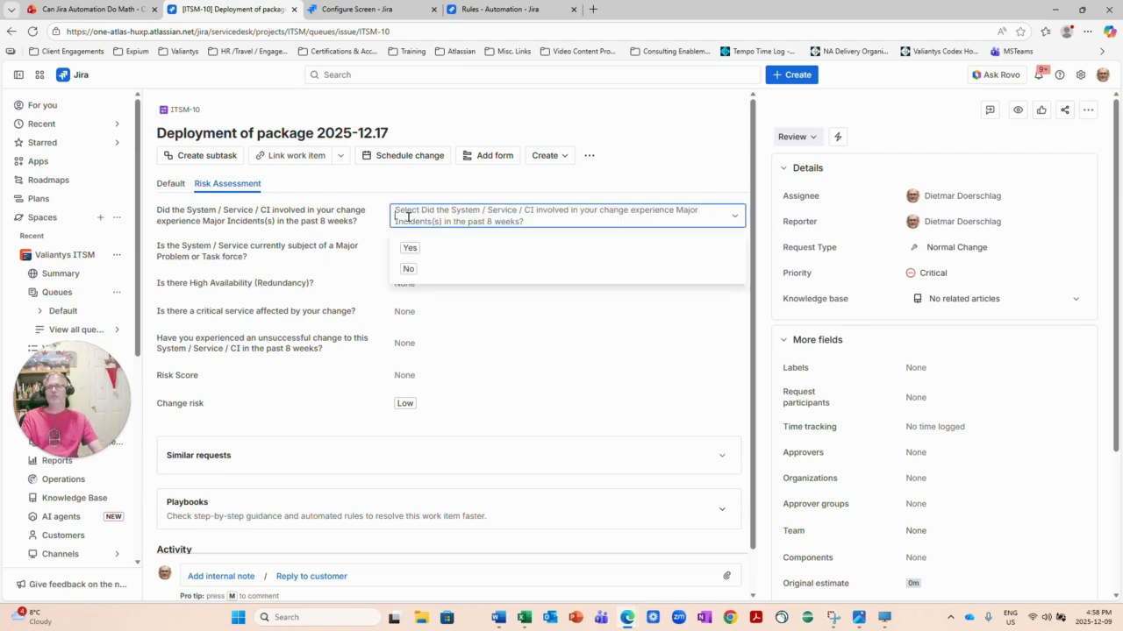
left_click(412, 249)
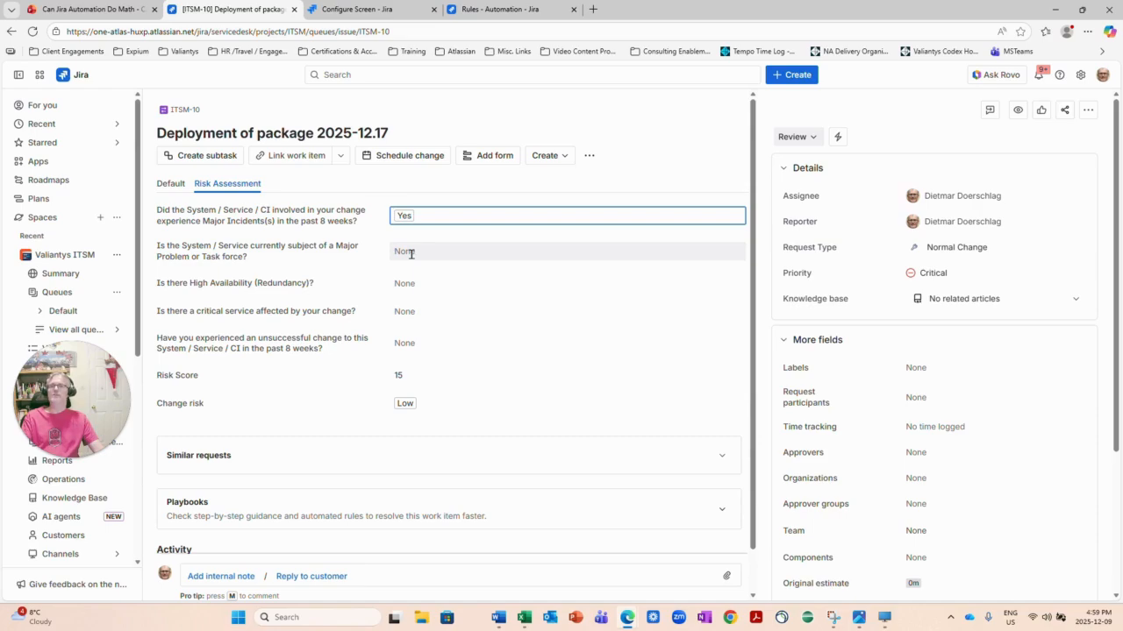
left_click(410, 253)
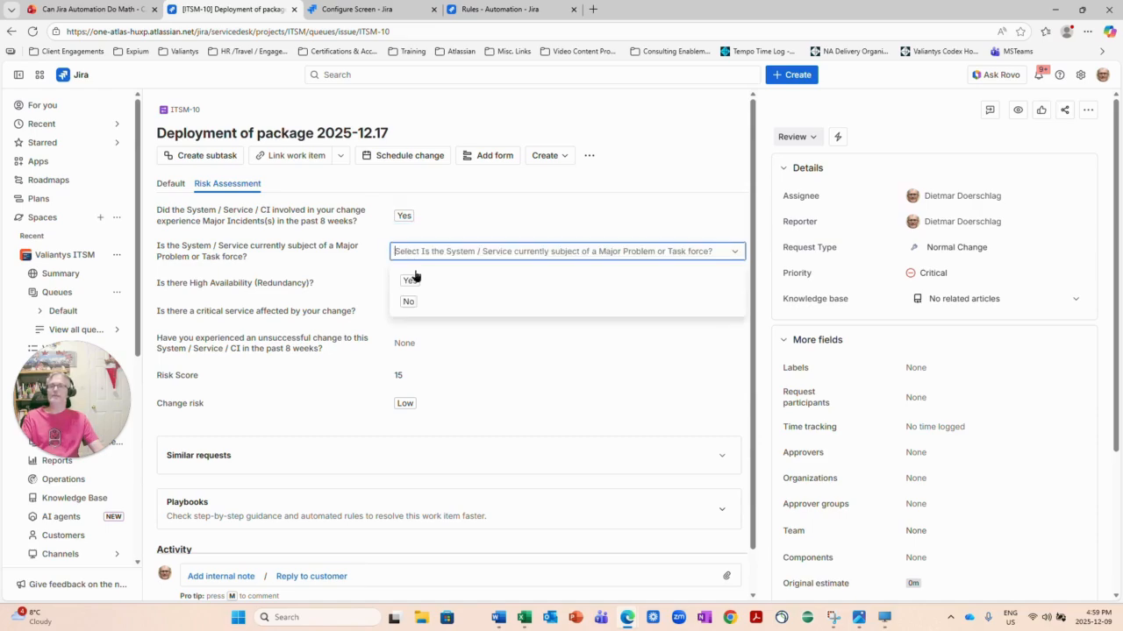
left_click(408, 281)
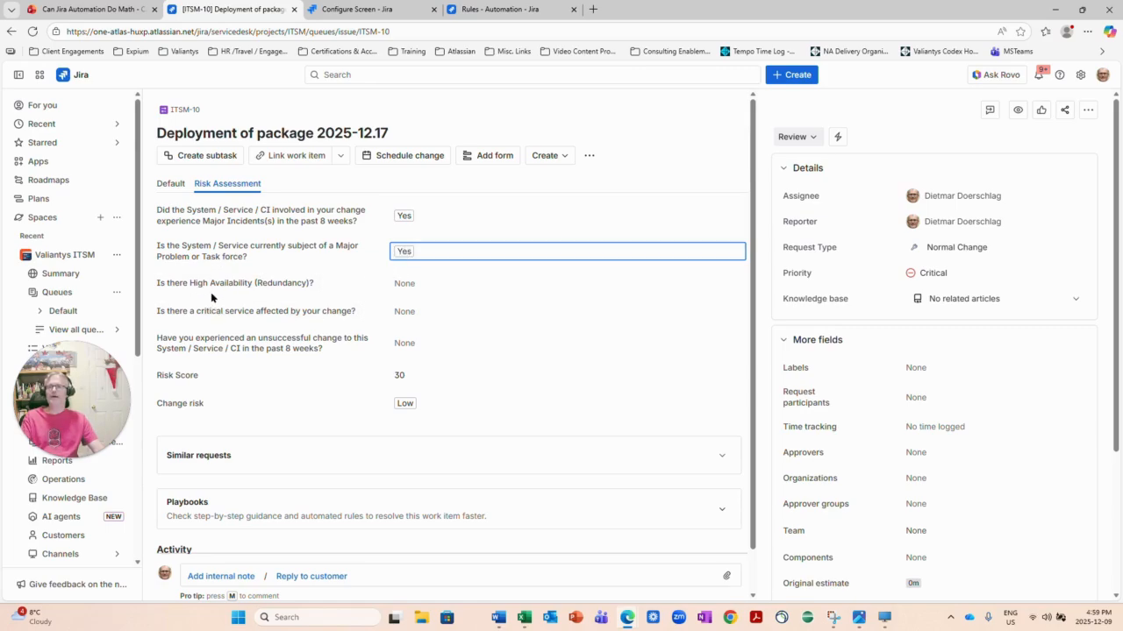
left_click(404, 284)
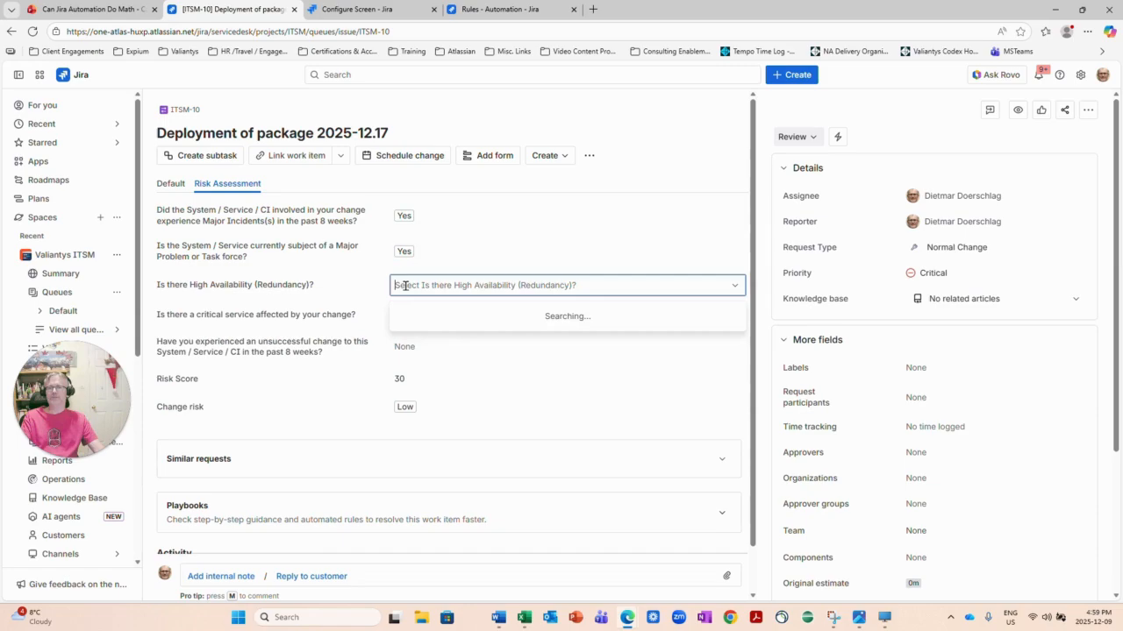
left_click(408, 316)
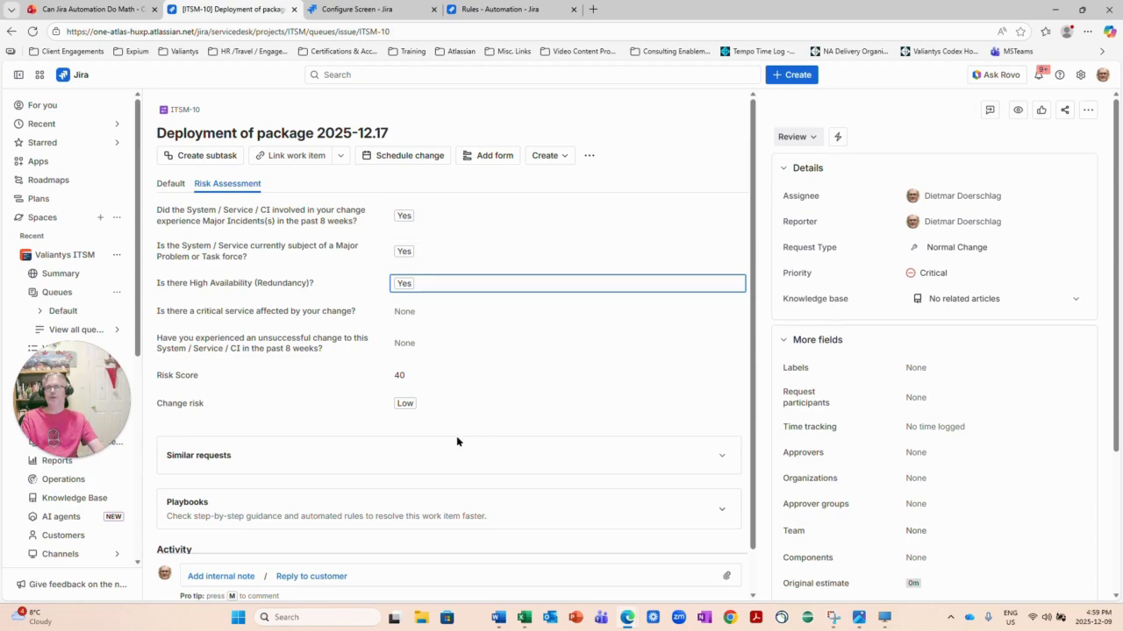
Set the critical service question to Yes and the unsuccessful change question to No.
left_click(411, 311)
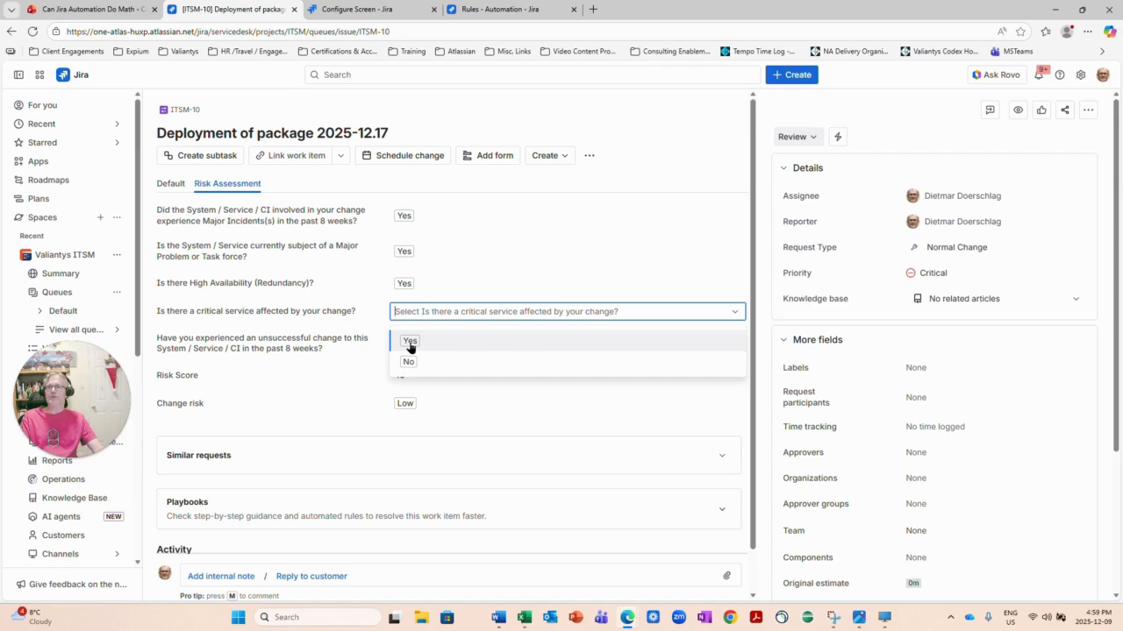
left_click(410, 343)
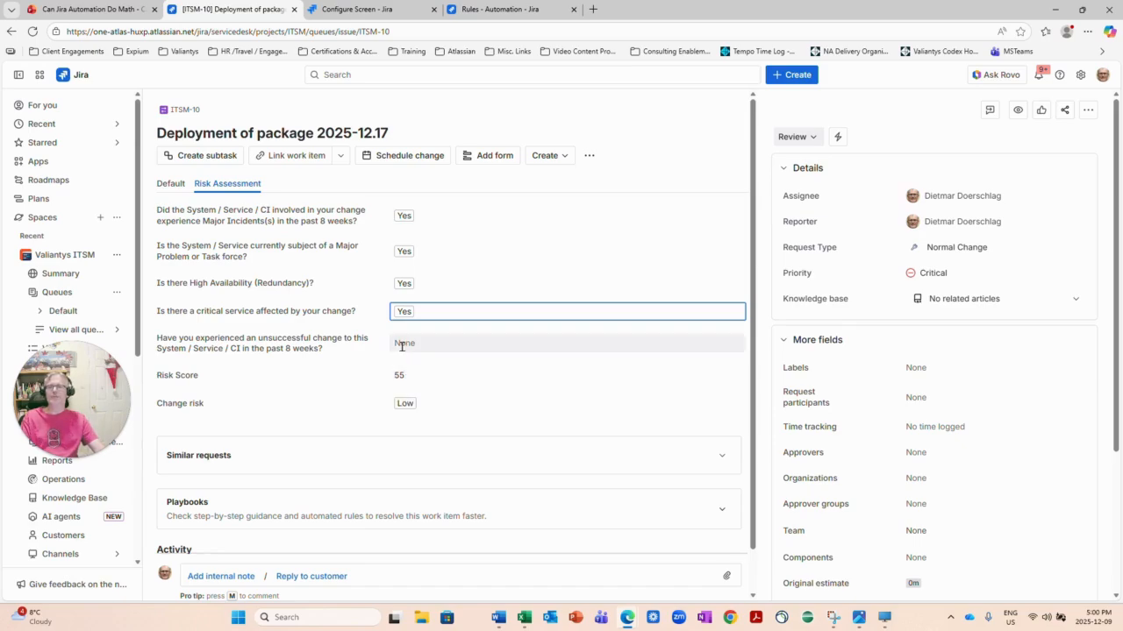
left_click(400, 343)
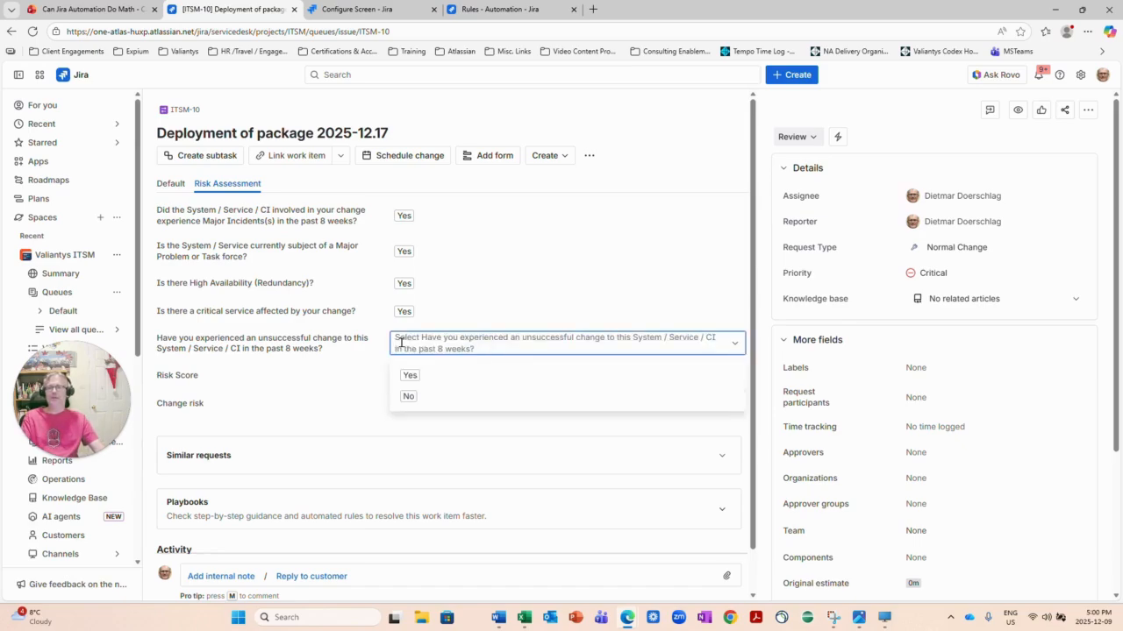
left_click(409, 396)
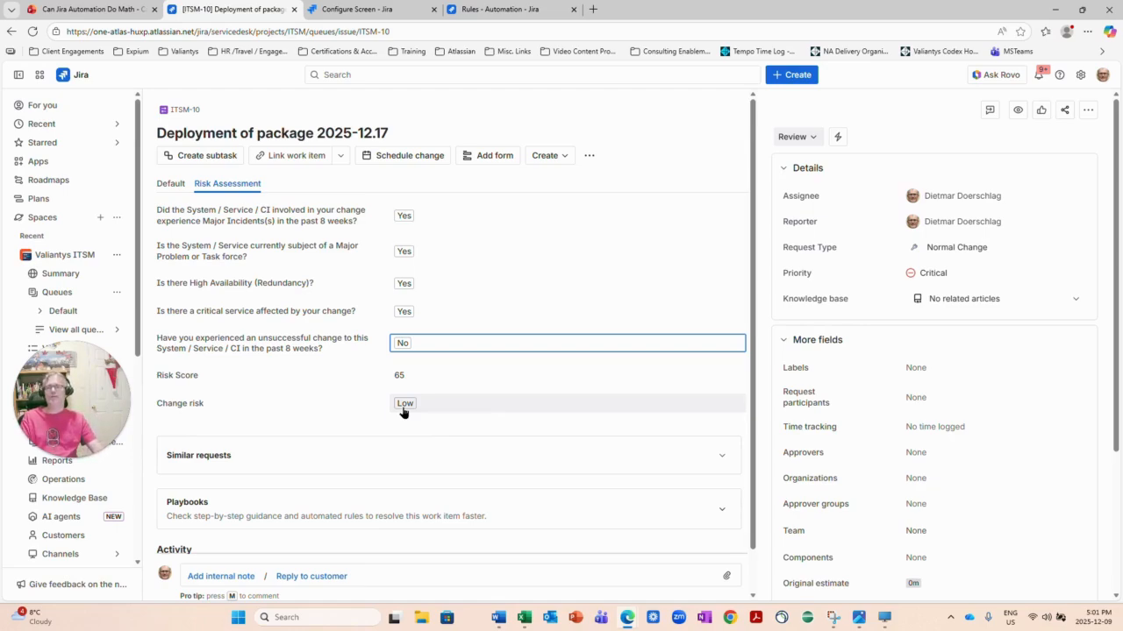
Run the Set Change Risk from Risk Score automation and reload ITSM-10 to see High change risk.
left_click(839, 138)
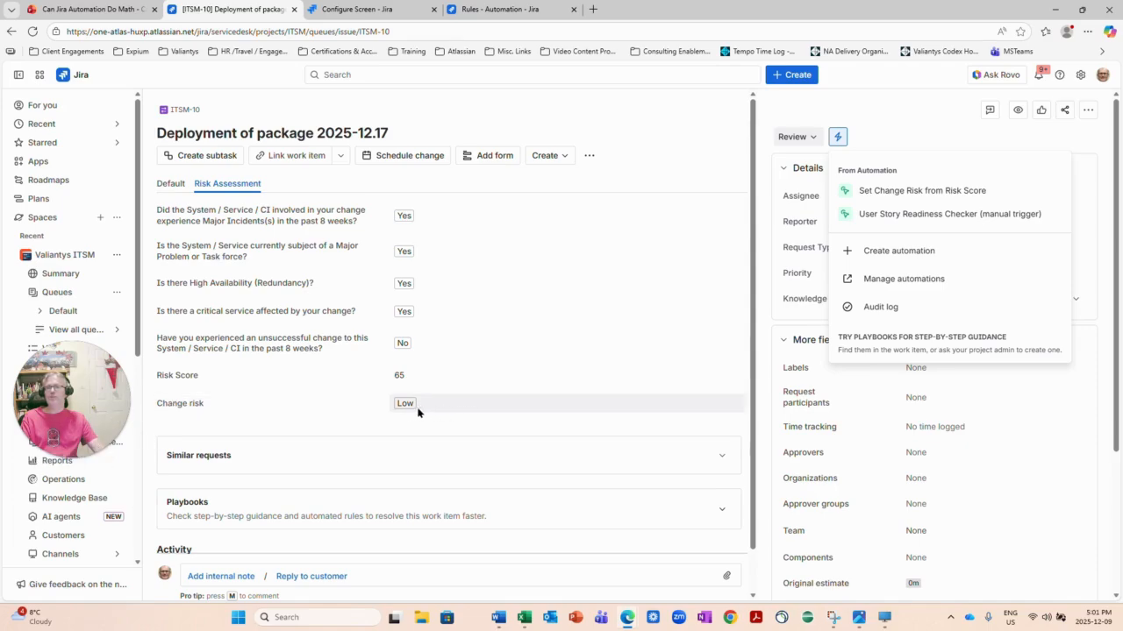
left_click(883, 197)
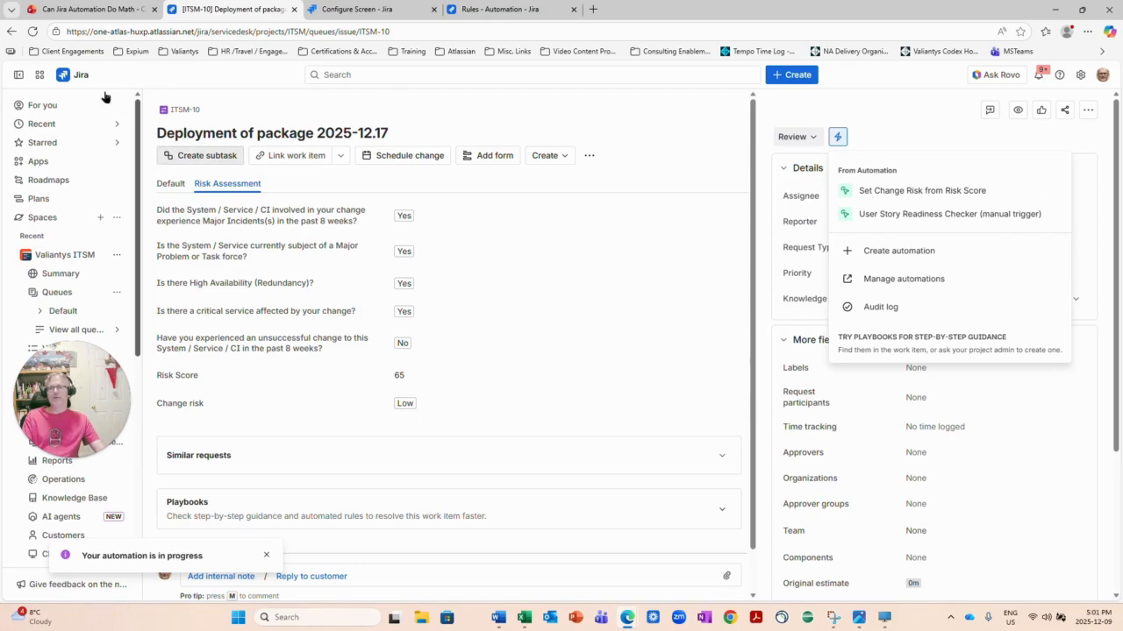
left_click(33, 32)
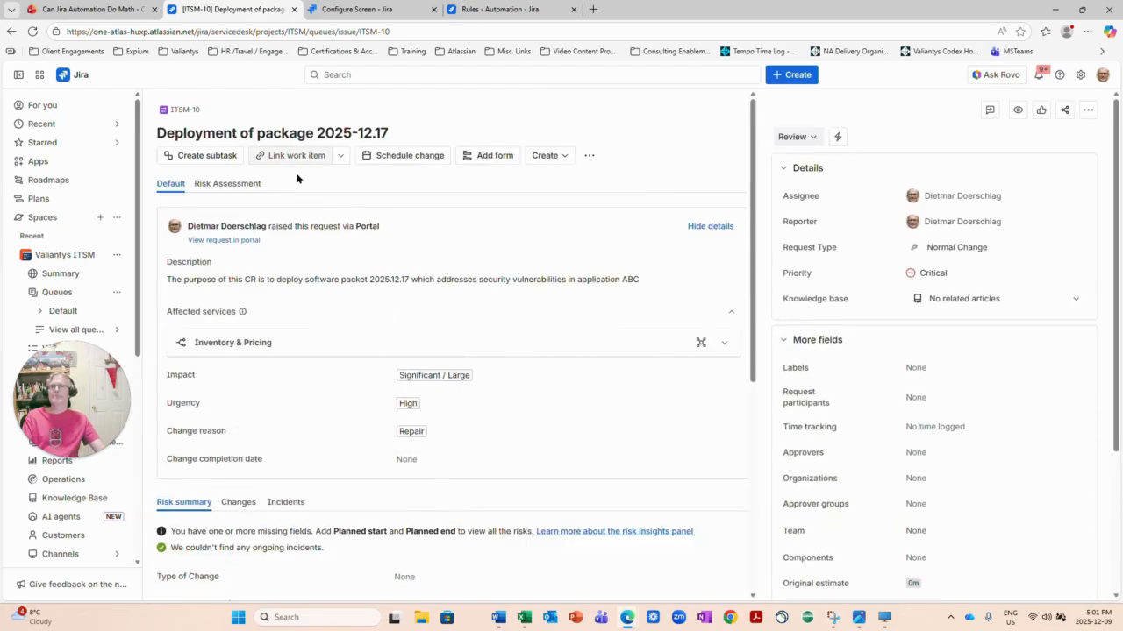
left_click(233, 184)
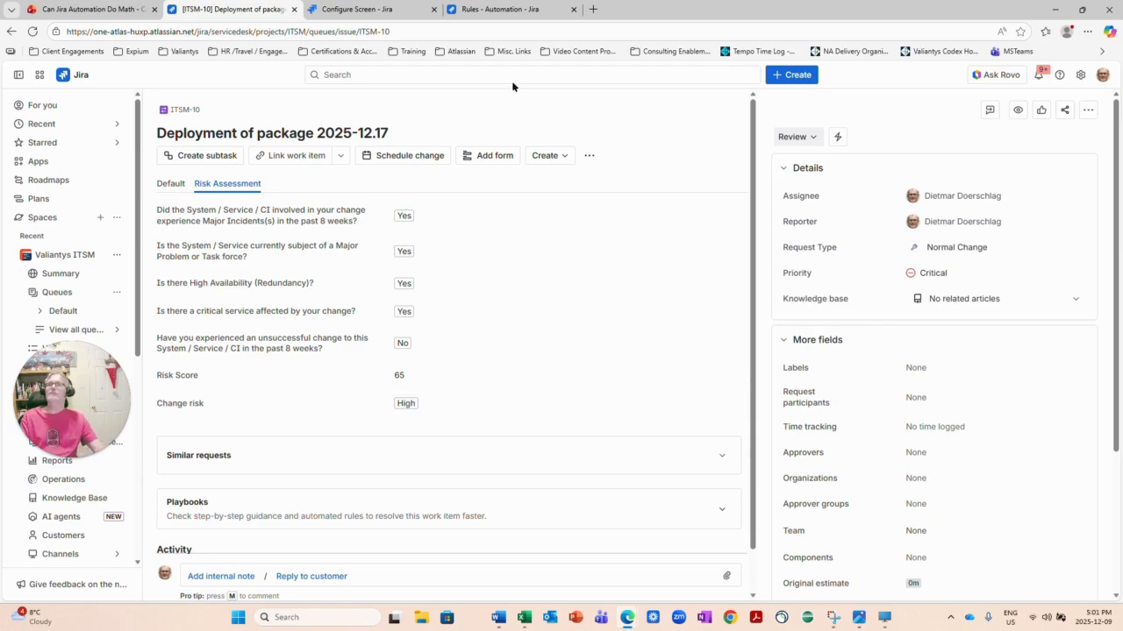
mouse_move(101, 11)
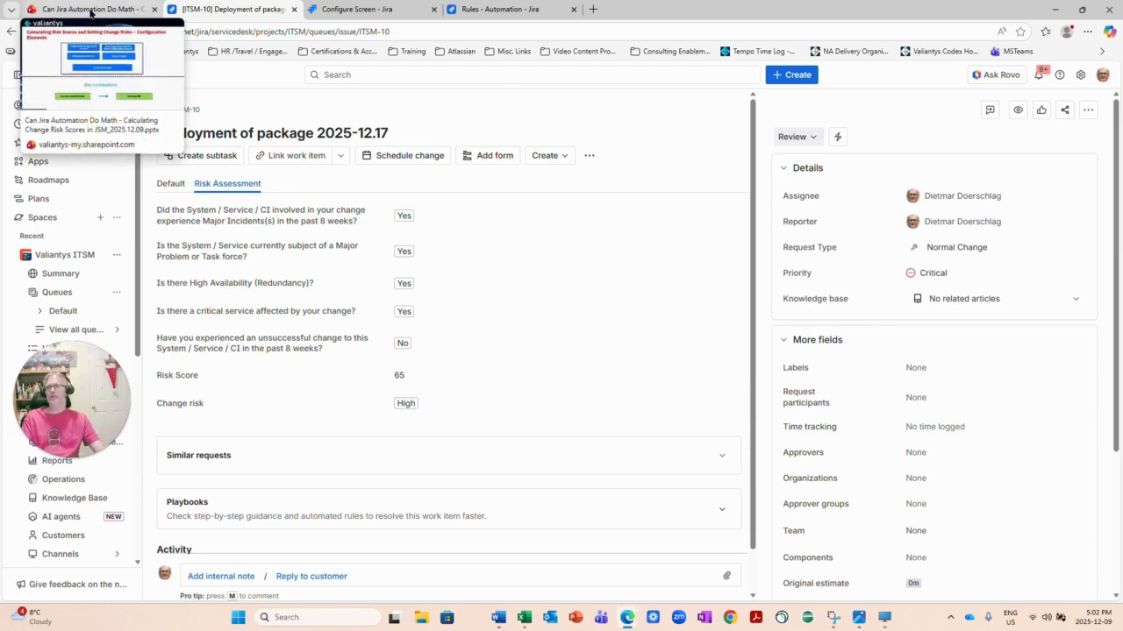
Switch to the presentation showing the Calculating Risk Scores slide.
left_click(90, 11)
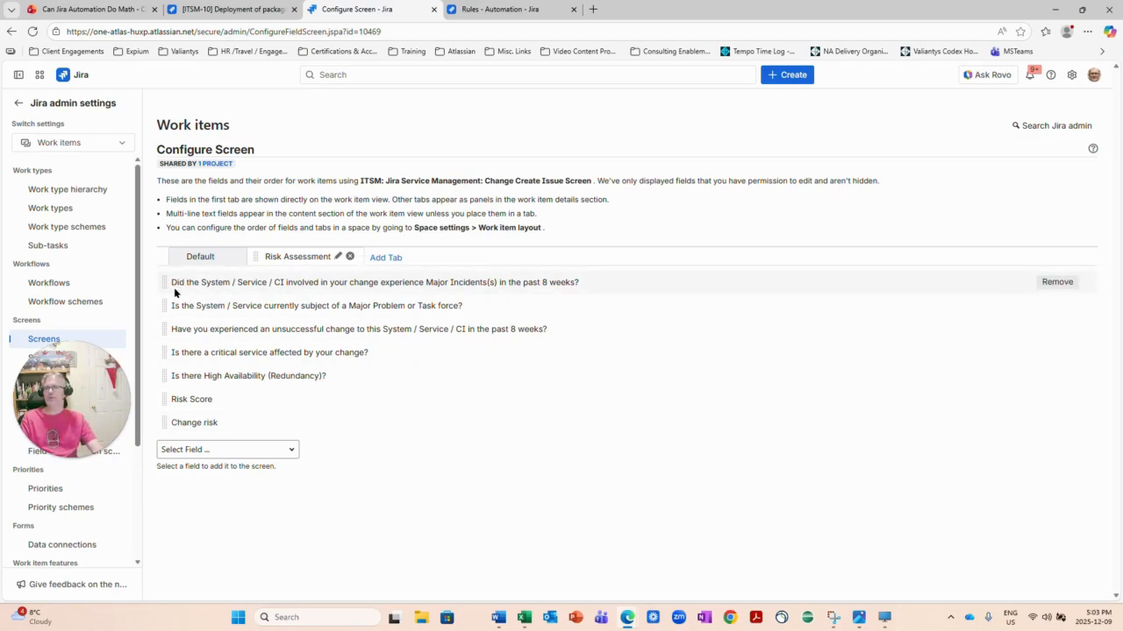
Glance at the risk scores slide, then bring up the Change management automation rules list.
left_click(100, 11)
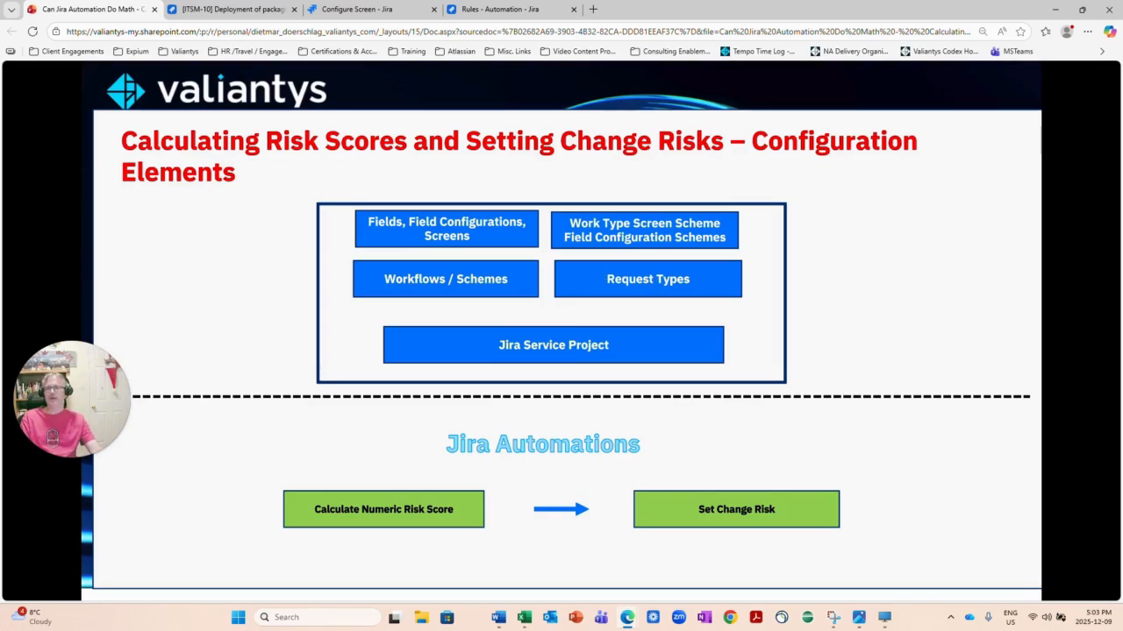
left_click(480, 11)
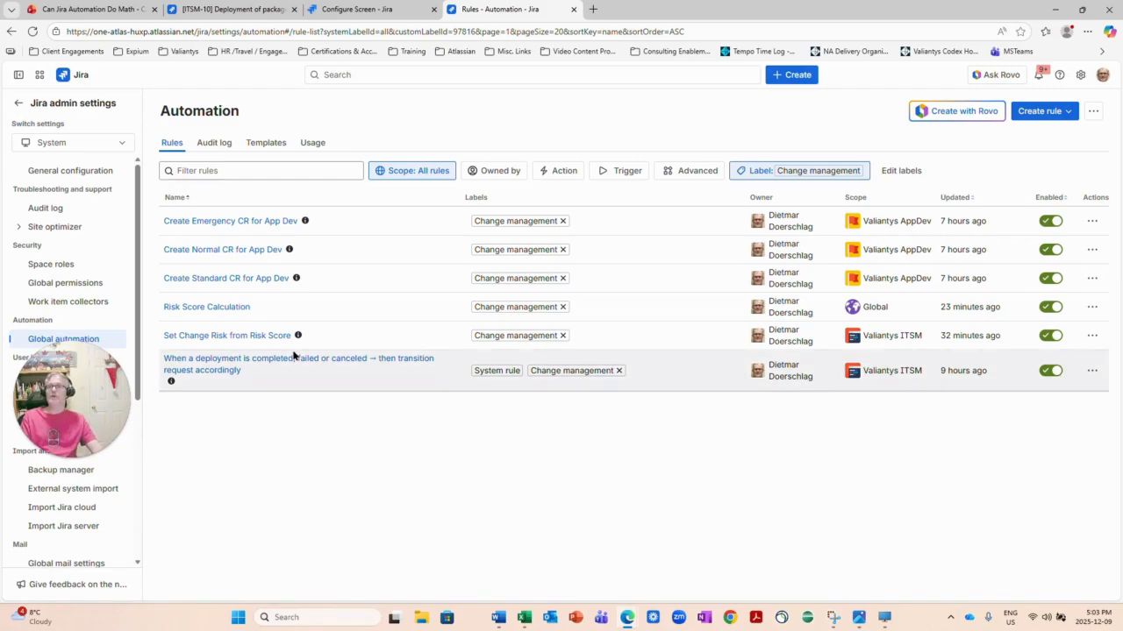
Open the Risk Score Calculation rule and compare its trigger fields with the Risk Assessment screen.
left_click(197, 308)
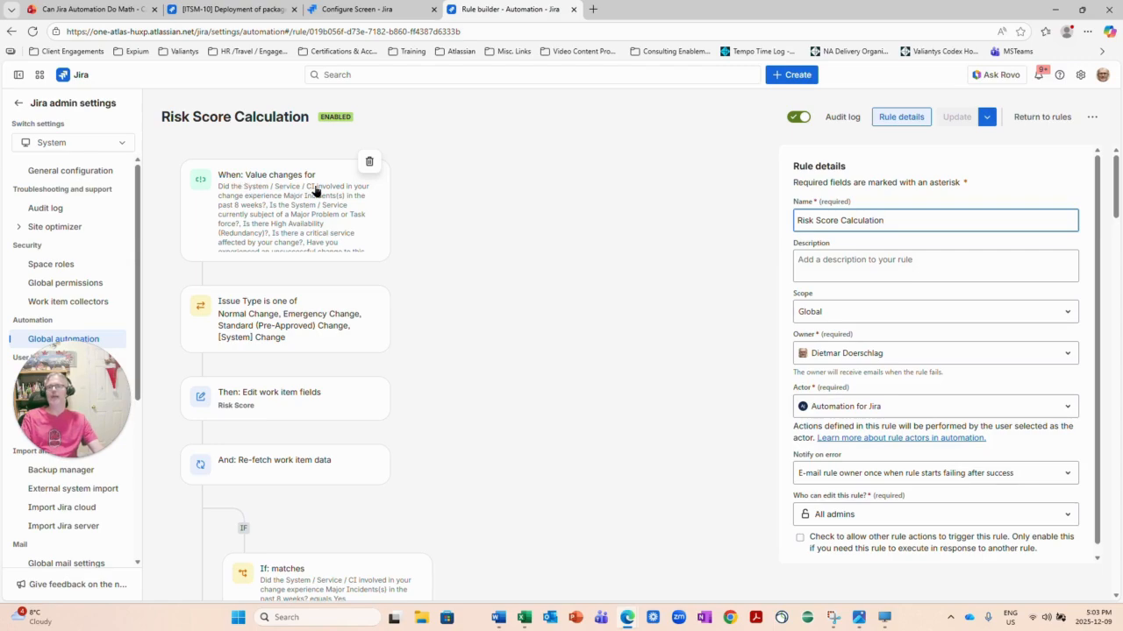
left_click(281, 190)
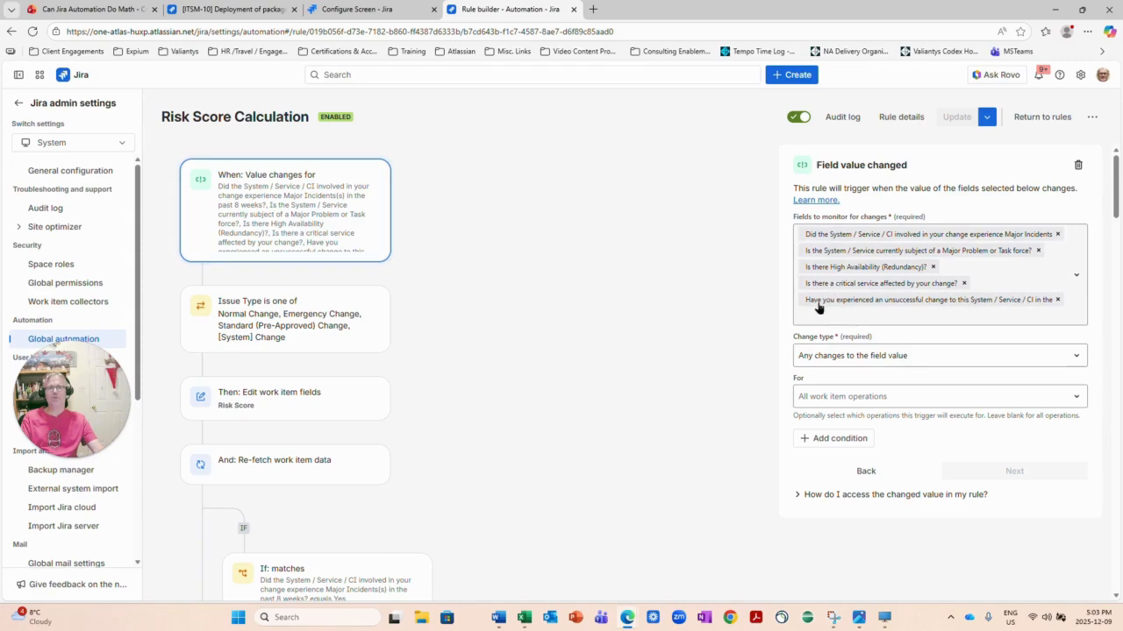
left_click(325, 10)
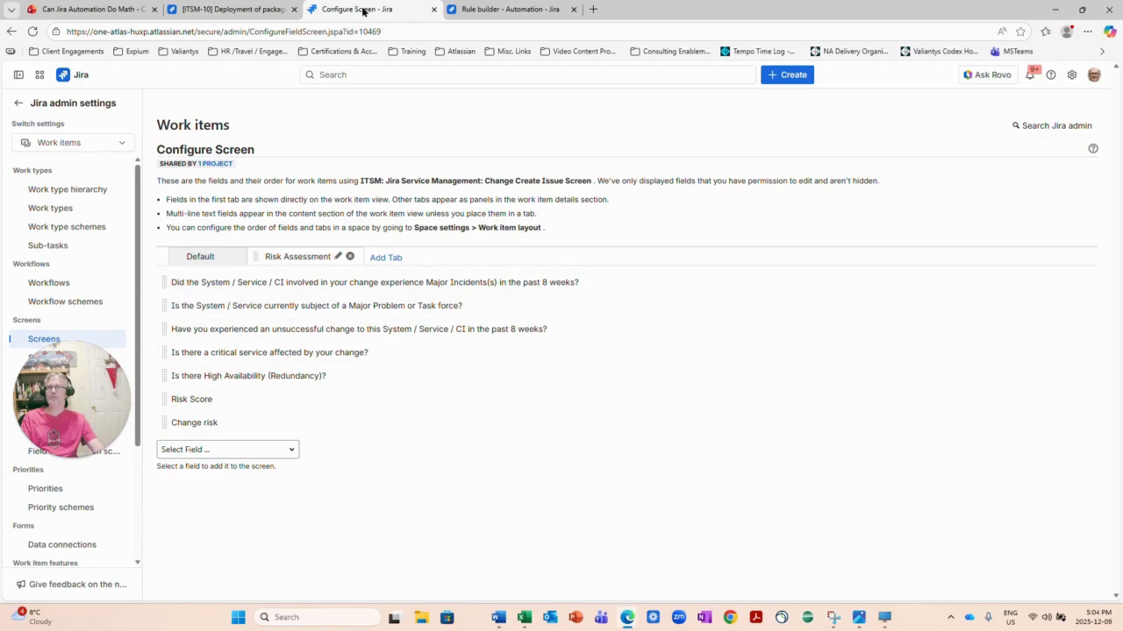
left_click(490, 12)
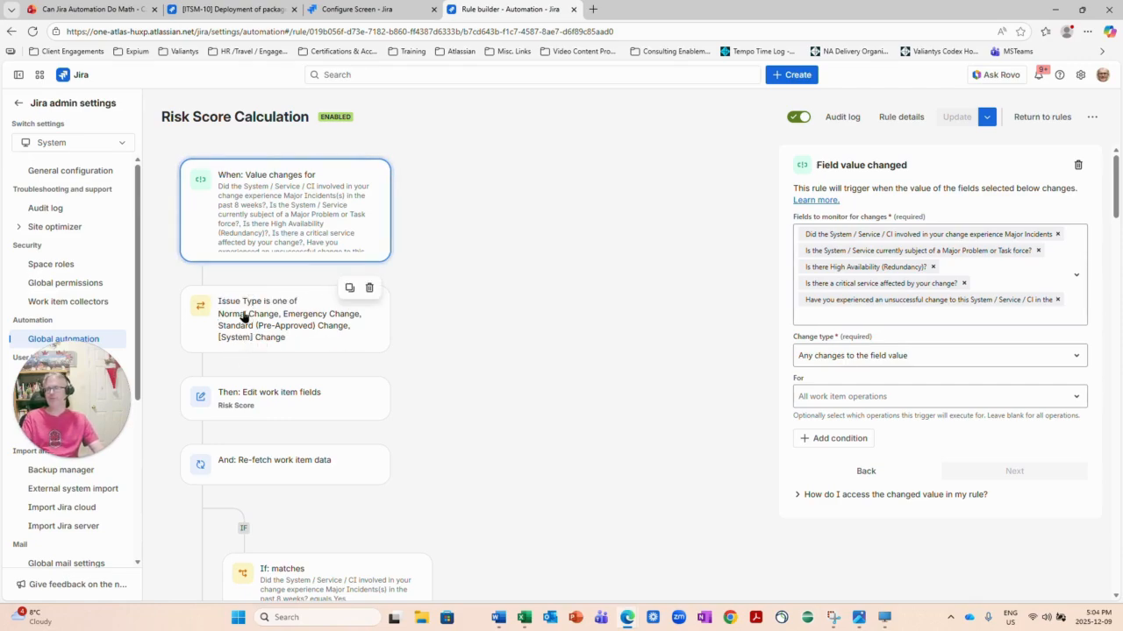
Inspect the major incidents Yes condition and its action adding 15 to Risk Score.
left_click(241, 406)
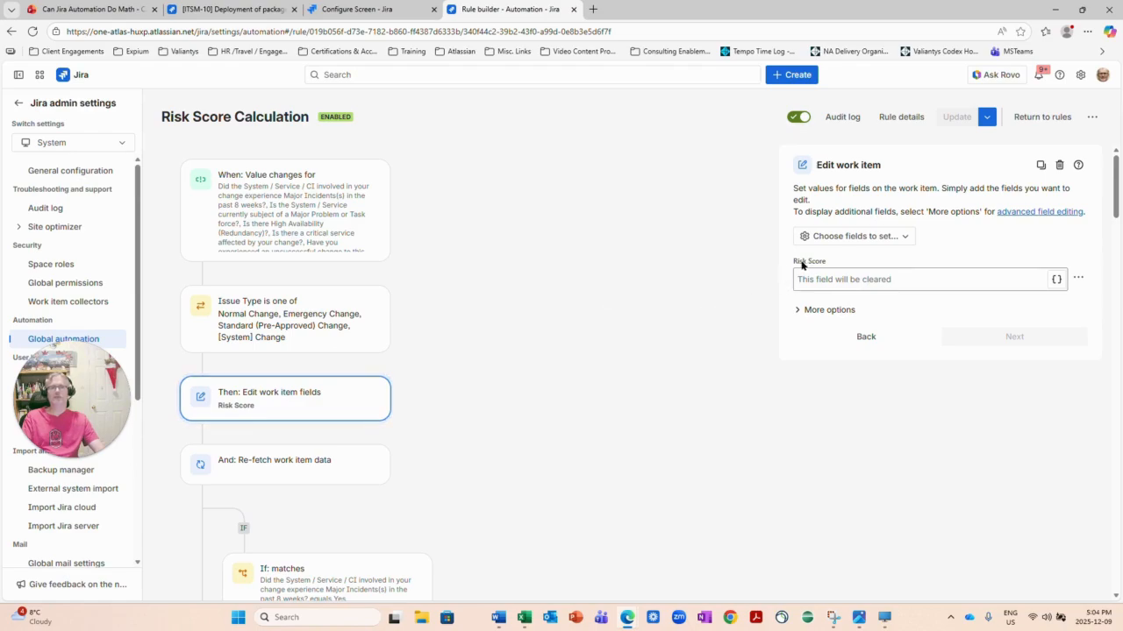
scroll(331, 359, "down", 3)
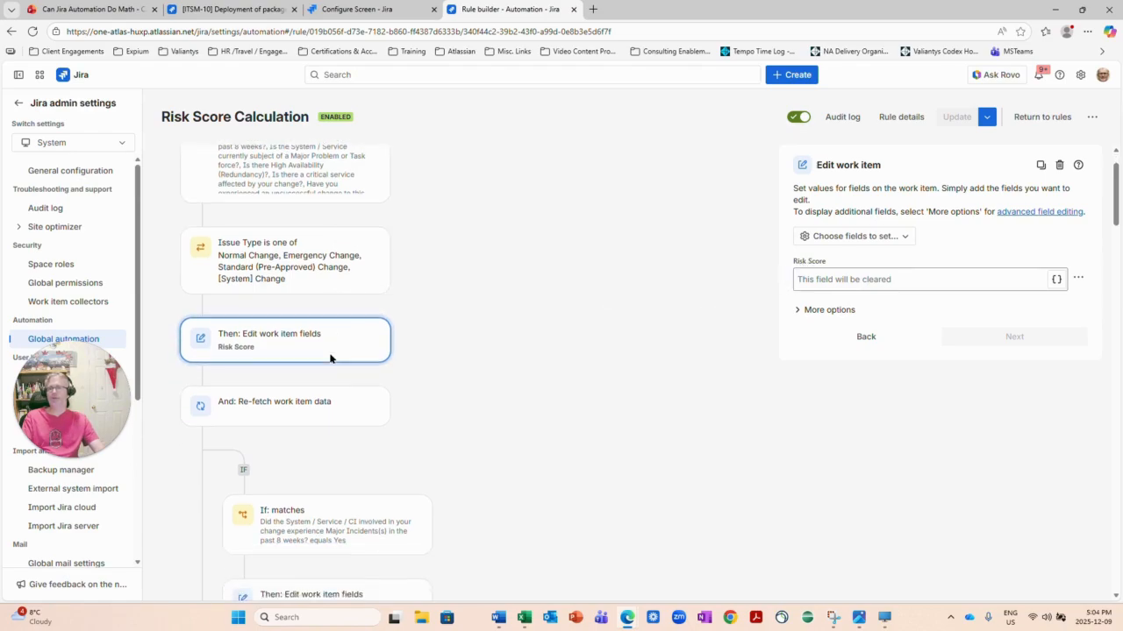
scroll(268, 410, "down", 1)
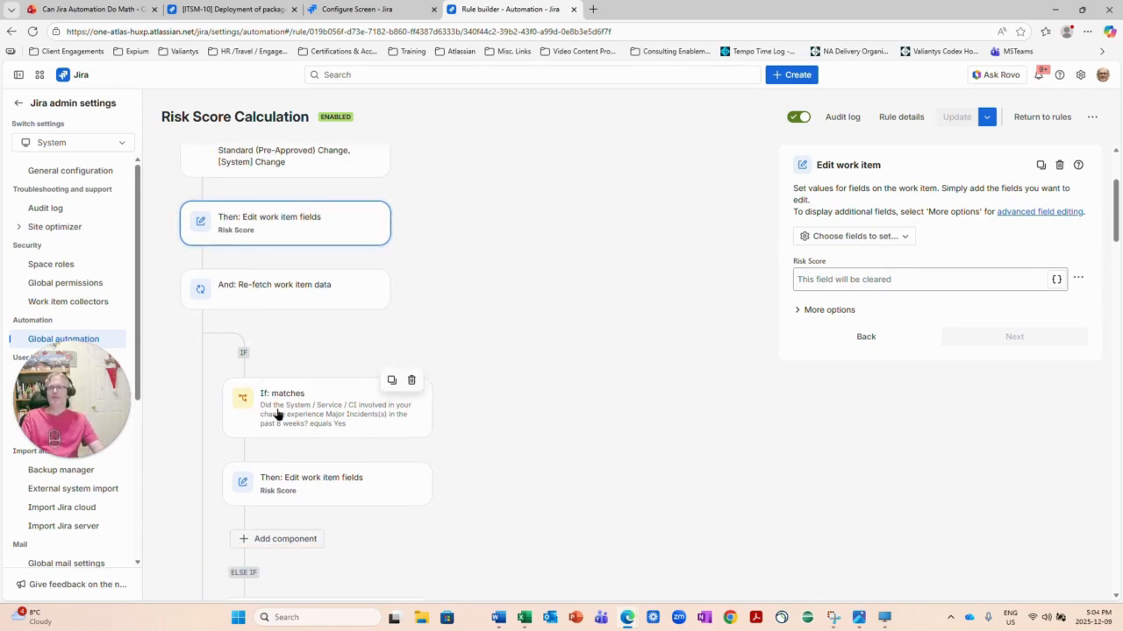
left_click(279, 414)
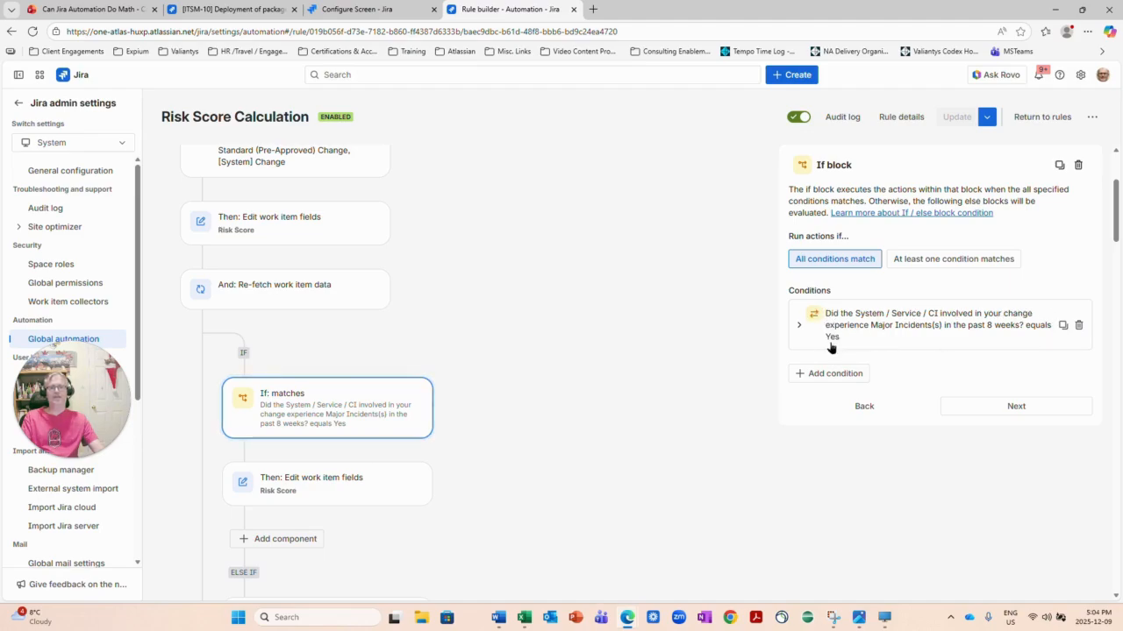
left_click(296, 488)
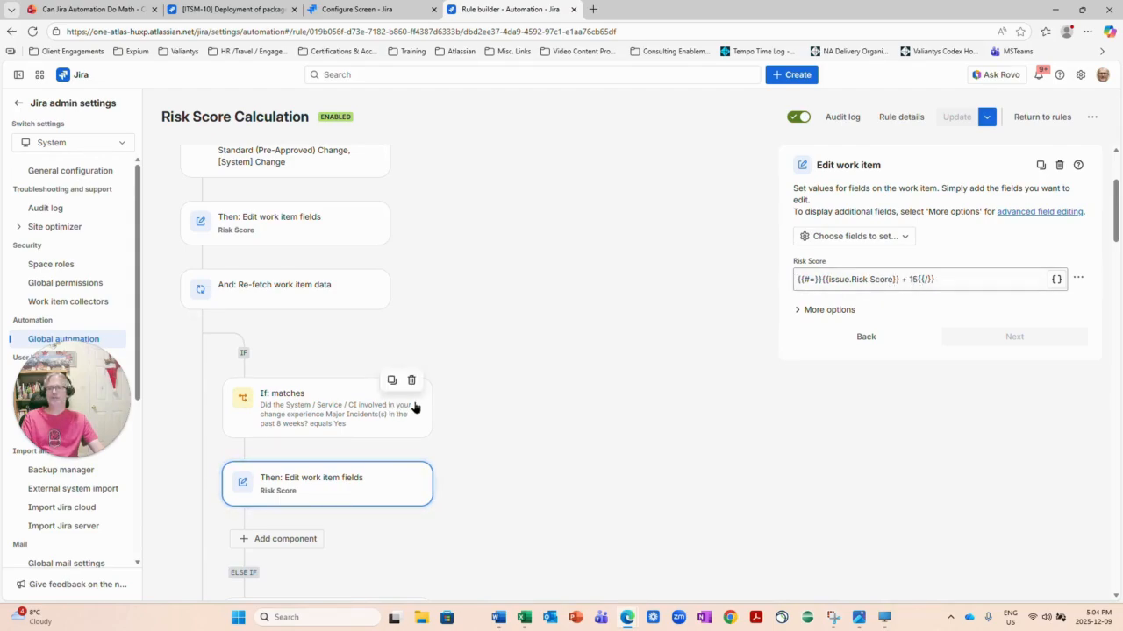
Review the else-if branch for a No answer, which adds 10 to Risk Score.
scroll(351, 457, "down", 2)
left_click(297, 525)
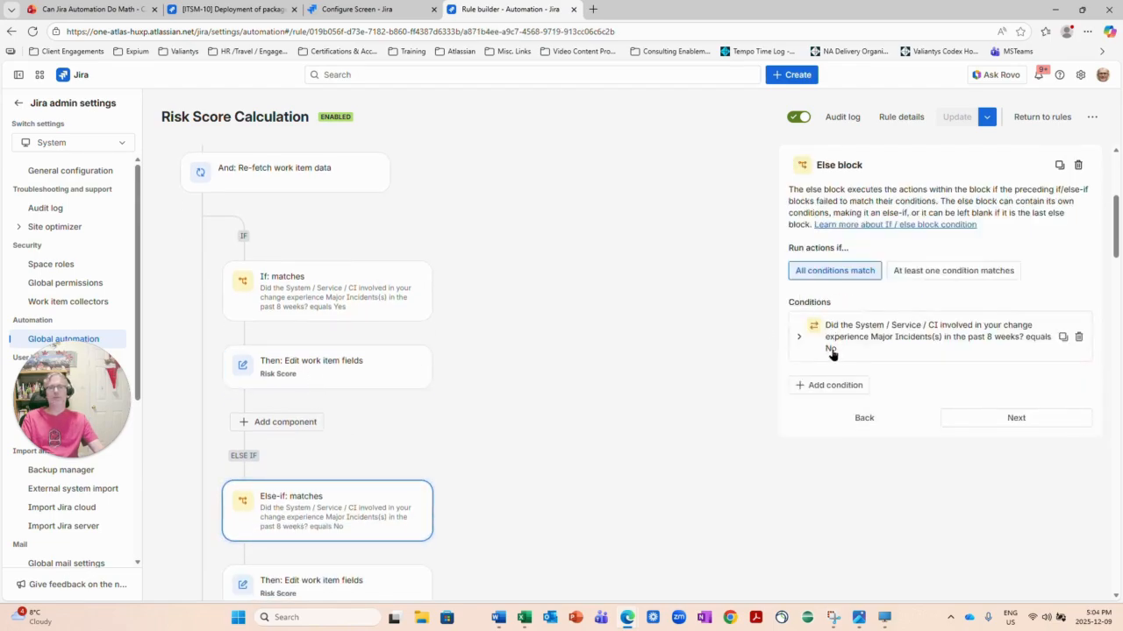
scroll(290, 509, "down", 2)
left_click(298, 476)
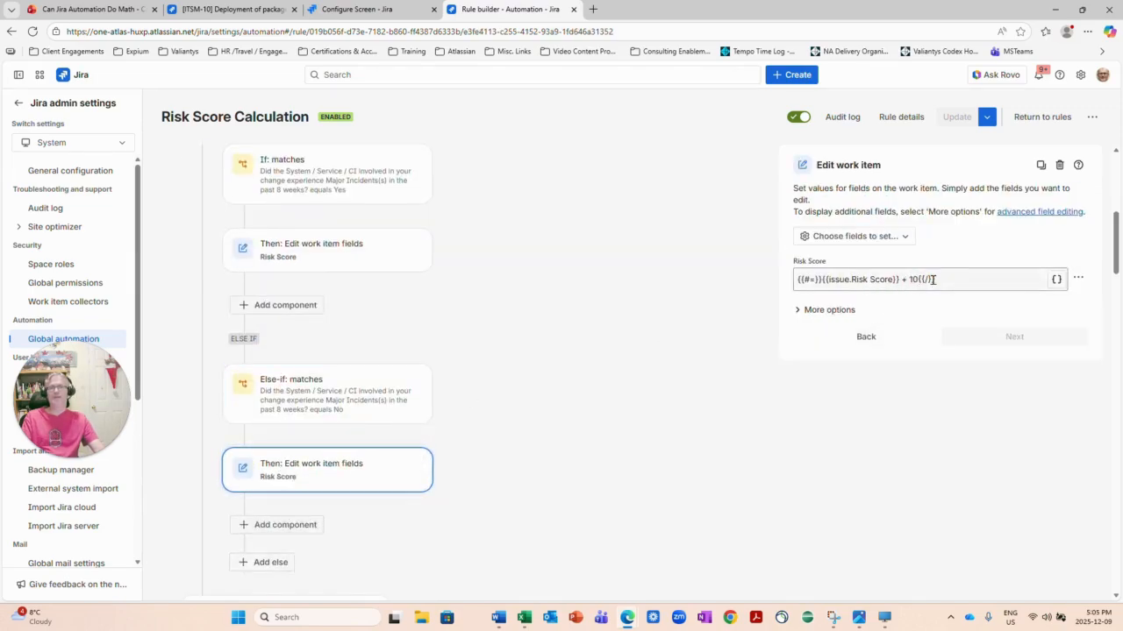
scroll(383, 442, "down", 3)
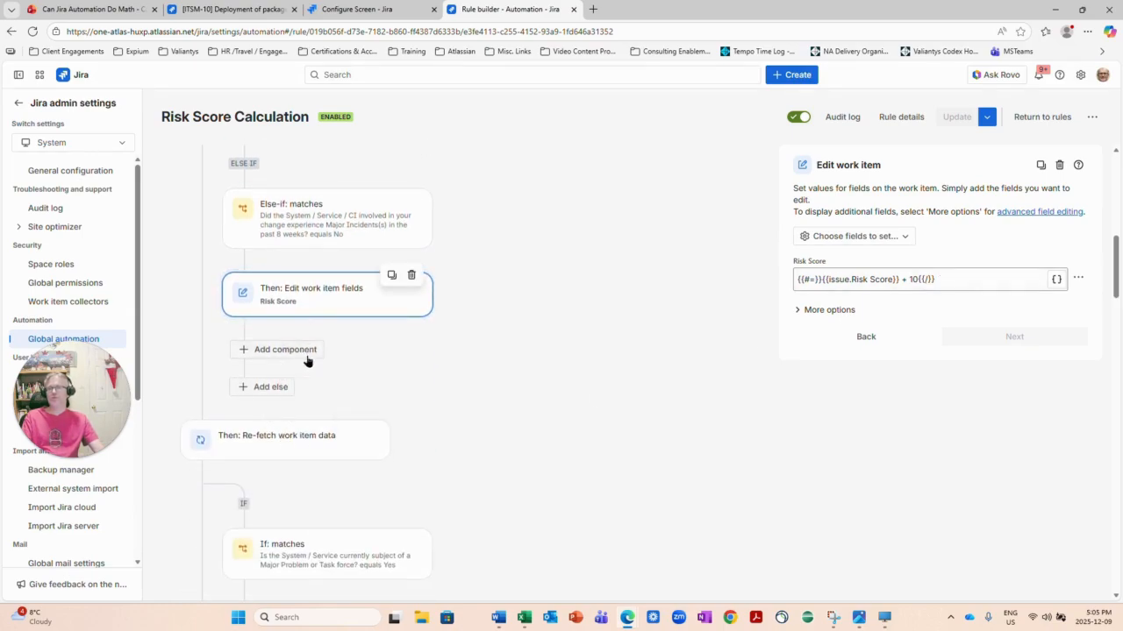
scroll(281, 362, "down", 2)
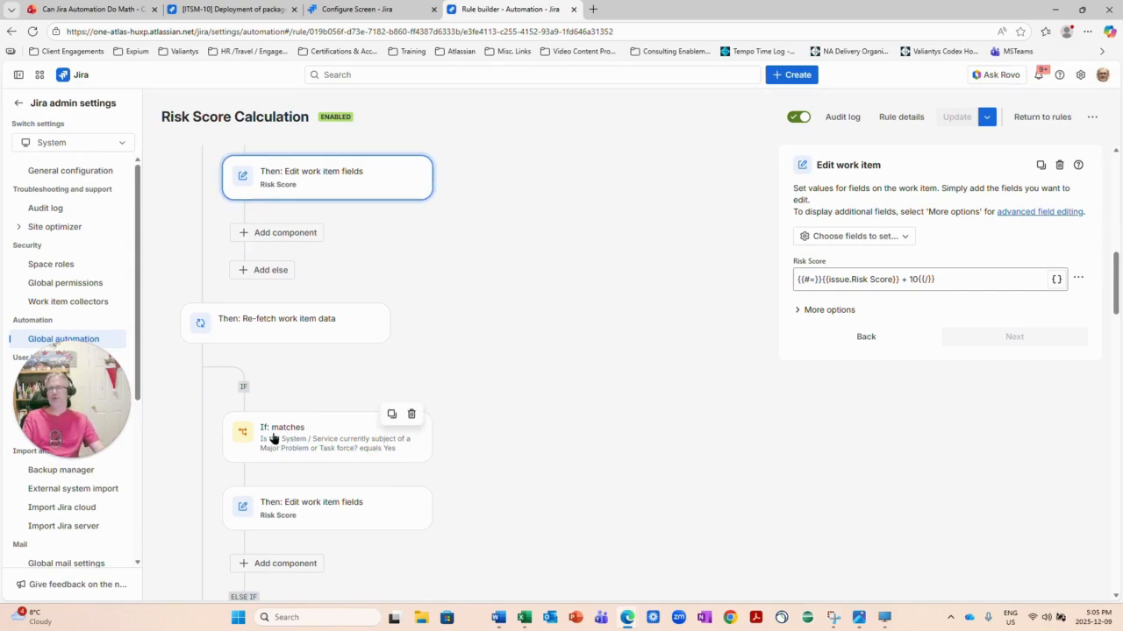
Inspect the major problem Yes condition, its else-if No branch, and their Risk Score increments.
left_click(278, 443)
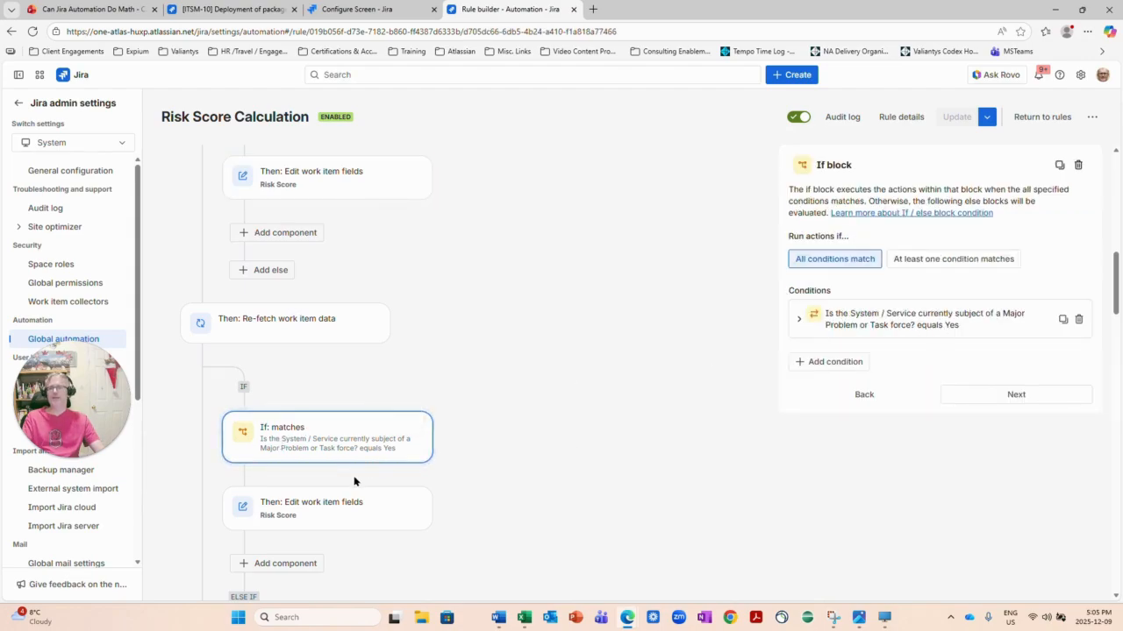
scroll(354, 476, "down", 1)
left_click(322, 463)
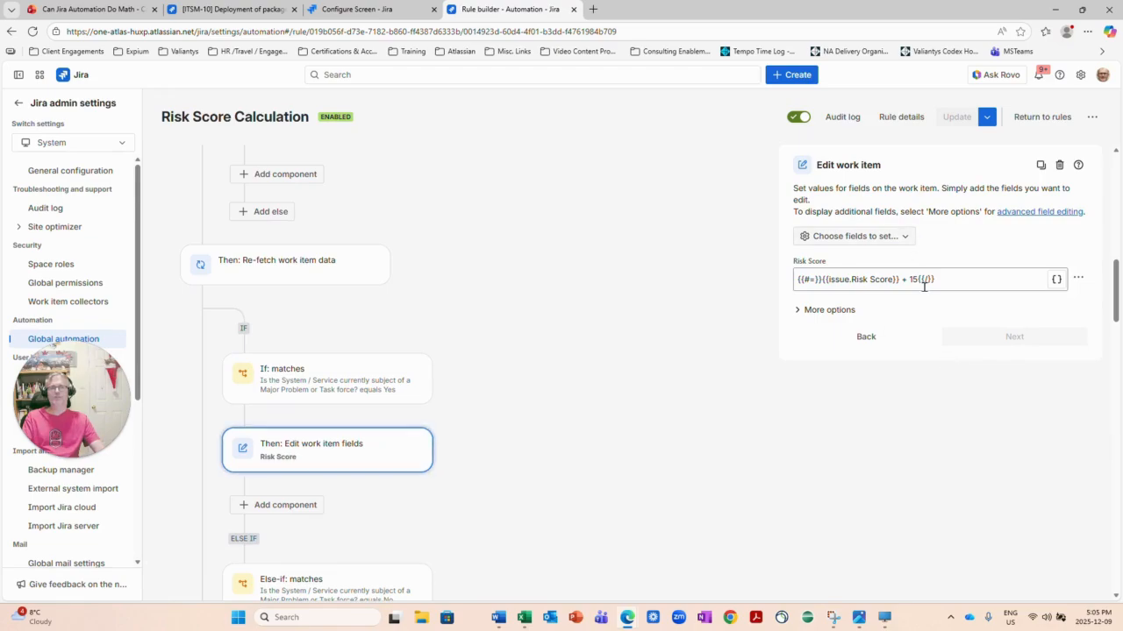
scroll(383, 458, "down", 3)
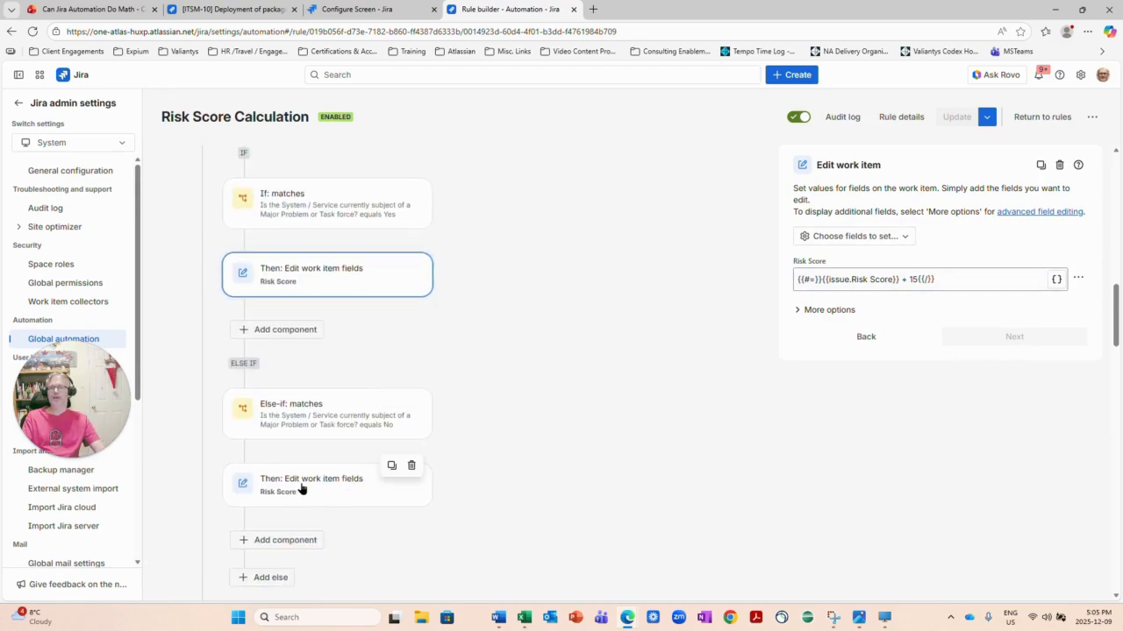
left_click(319, 418)
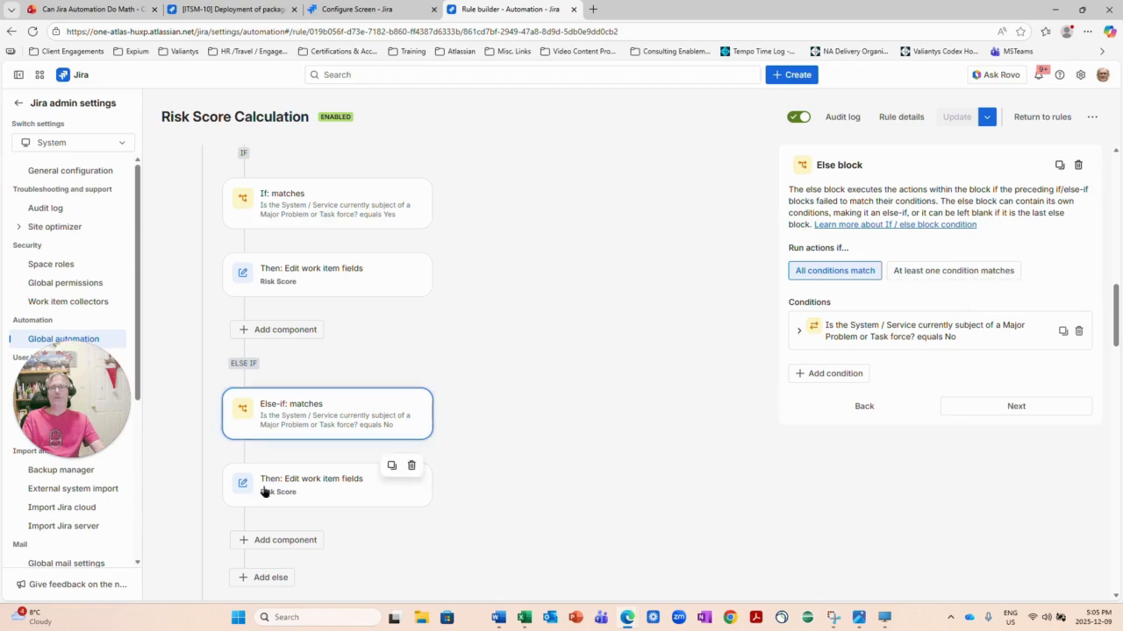
left_click(301, 493)
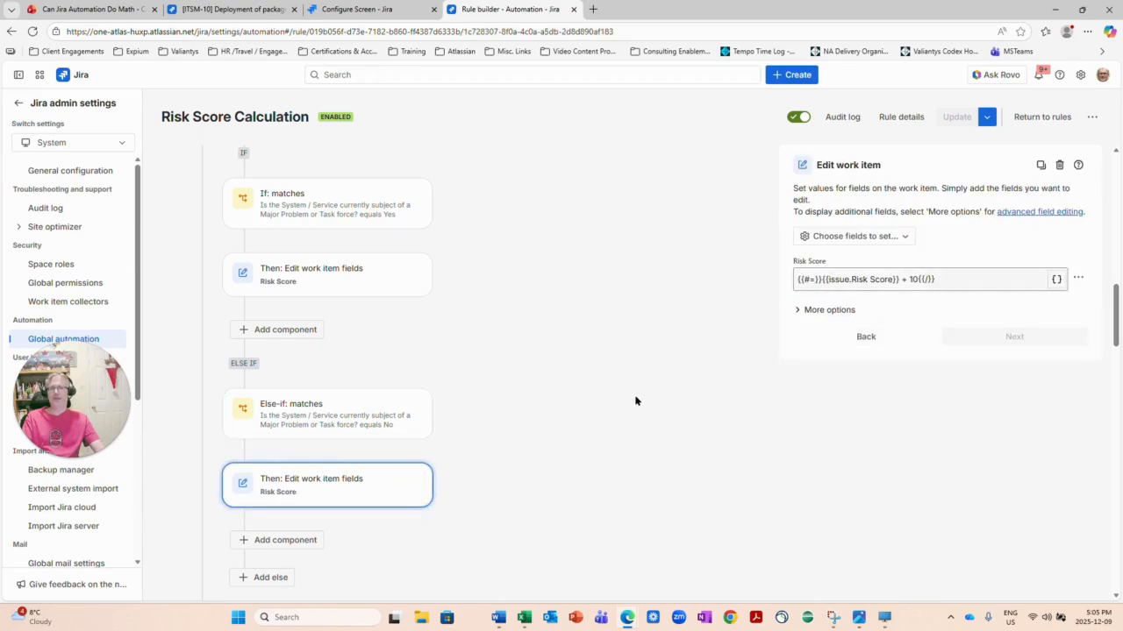
scroll(383, 478, "down", 2)
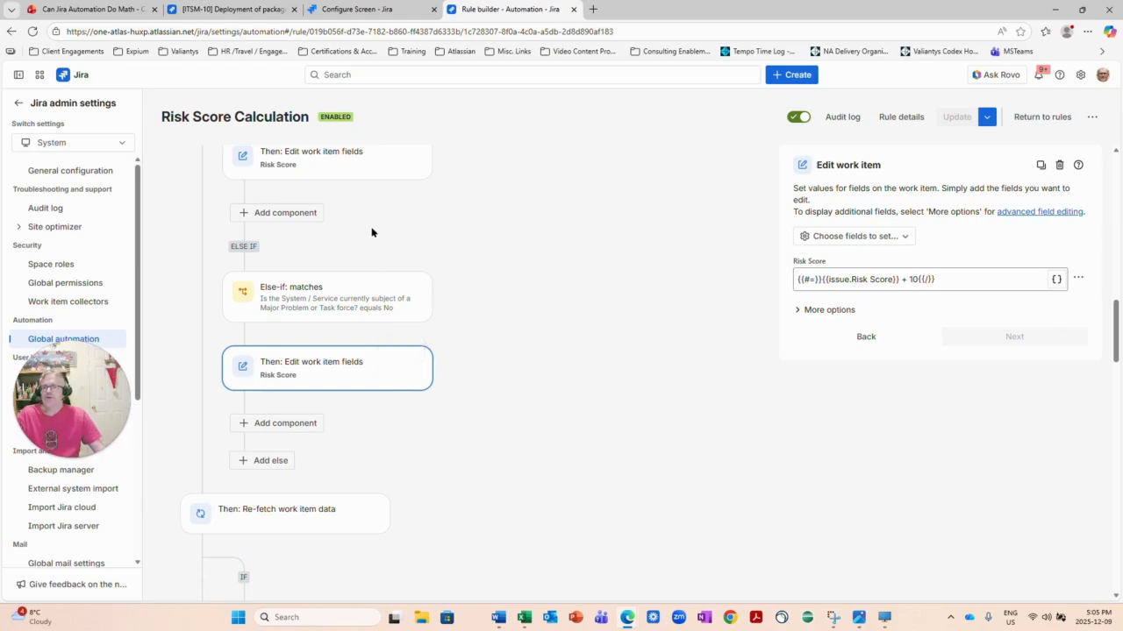
scroll(349, 348, "down", 3)
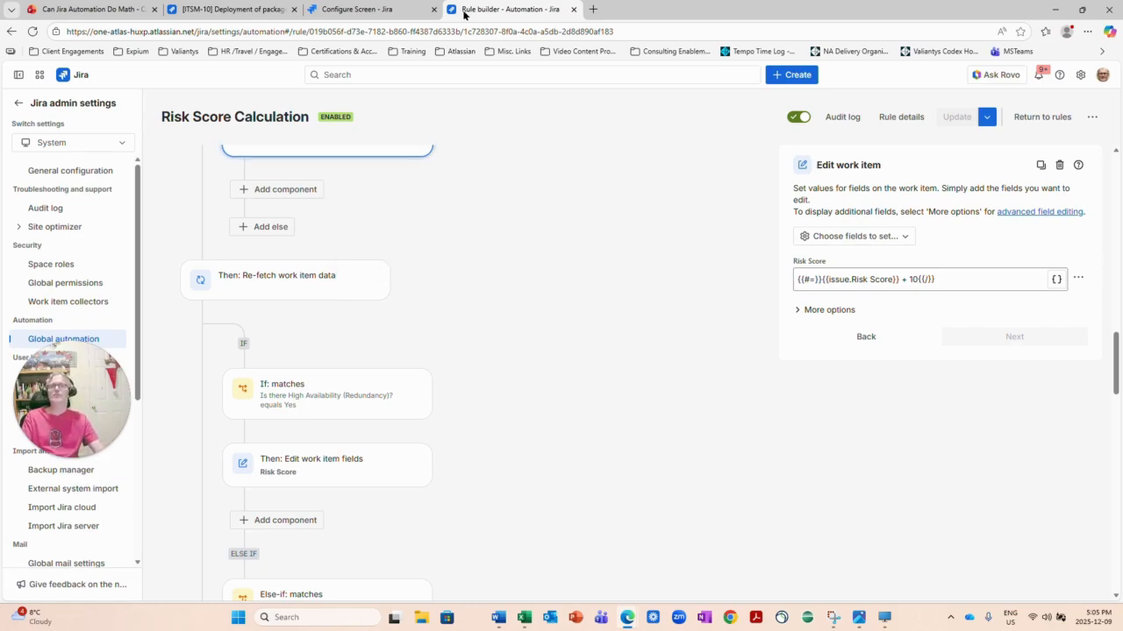
Open the Set Change Risk from Risk Score rule and check the Change risk for scores 75+.
left_click(1043, 120)
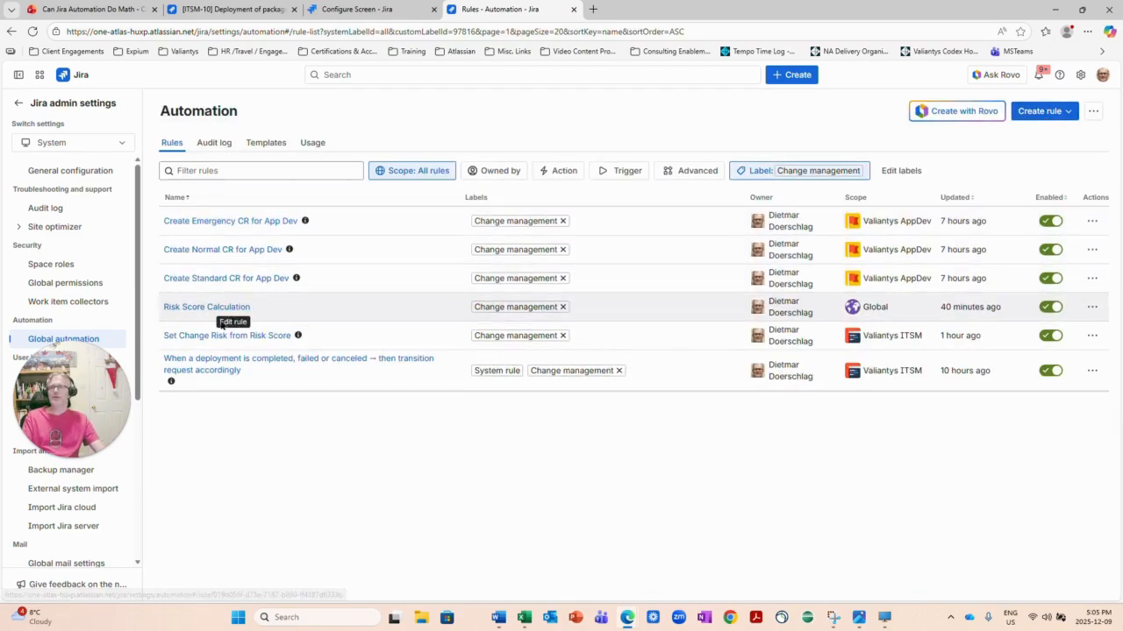
left_click(200, 339)
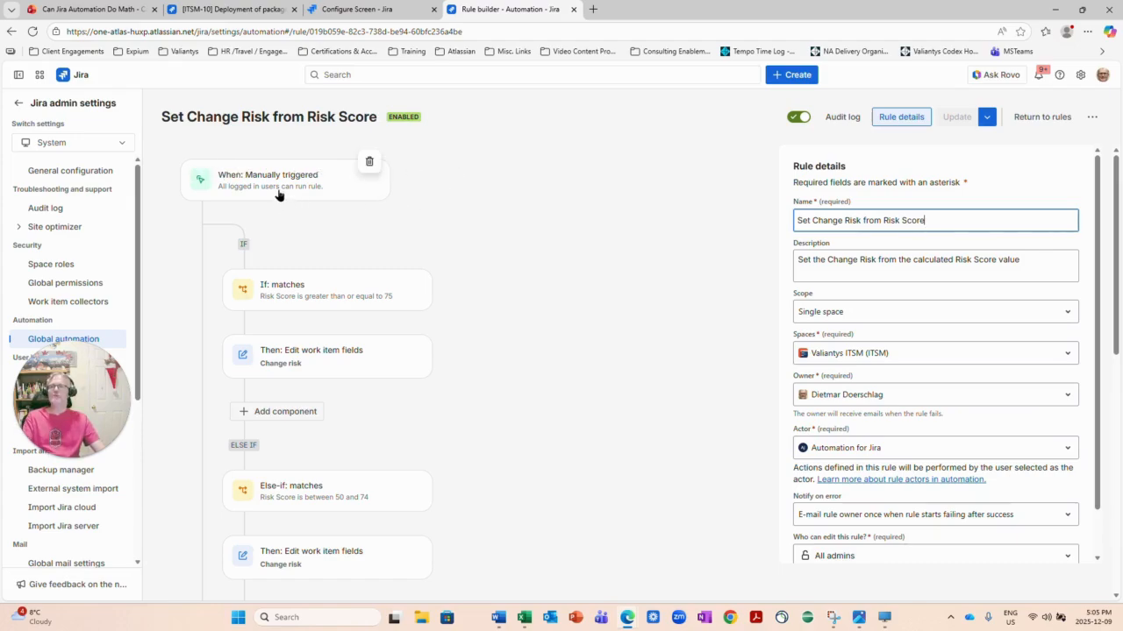
left_click(257, 298)
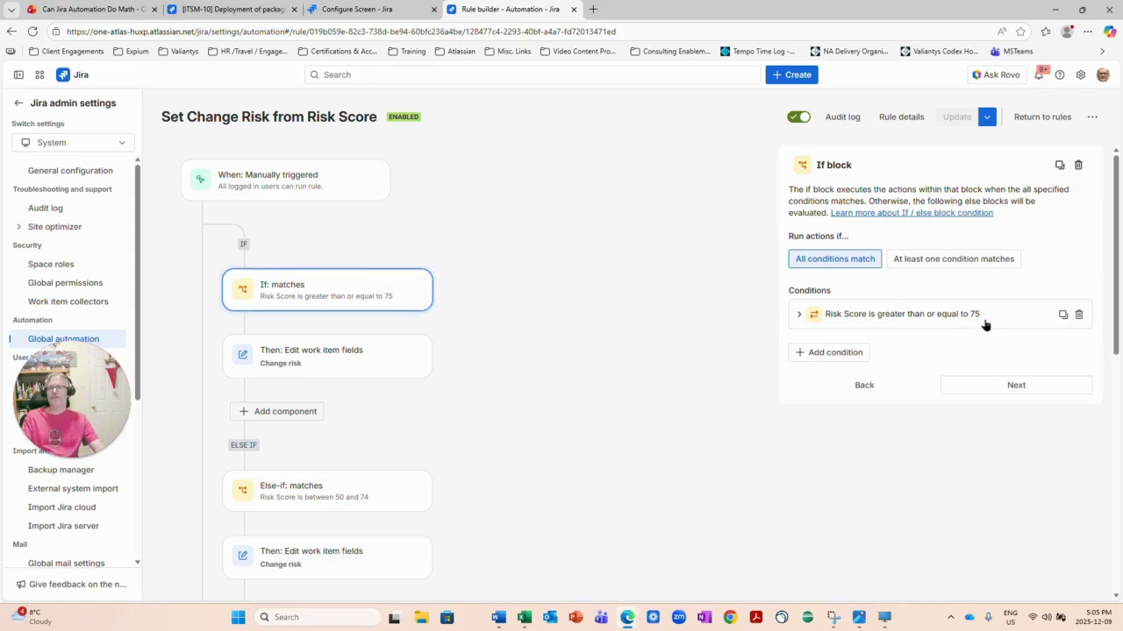
left_click(301, 361)
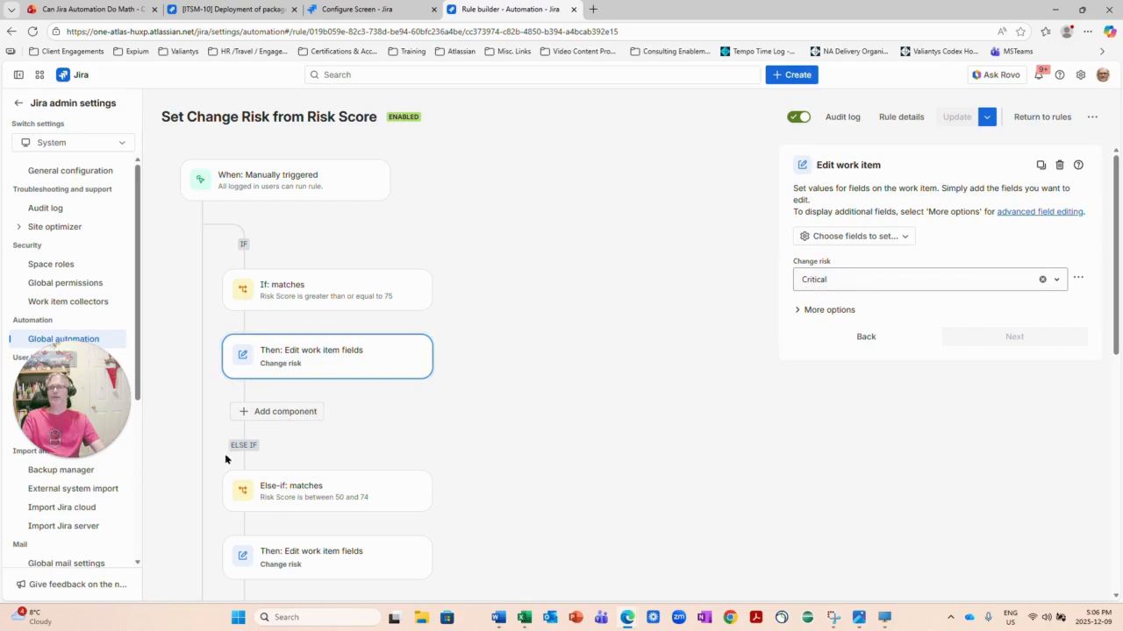
Check the Change risk mappings for scores 50–74, 30–49 and below 30, discarding a stray component.
scroll(237, 443, "down", 1)
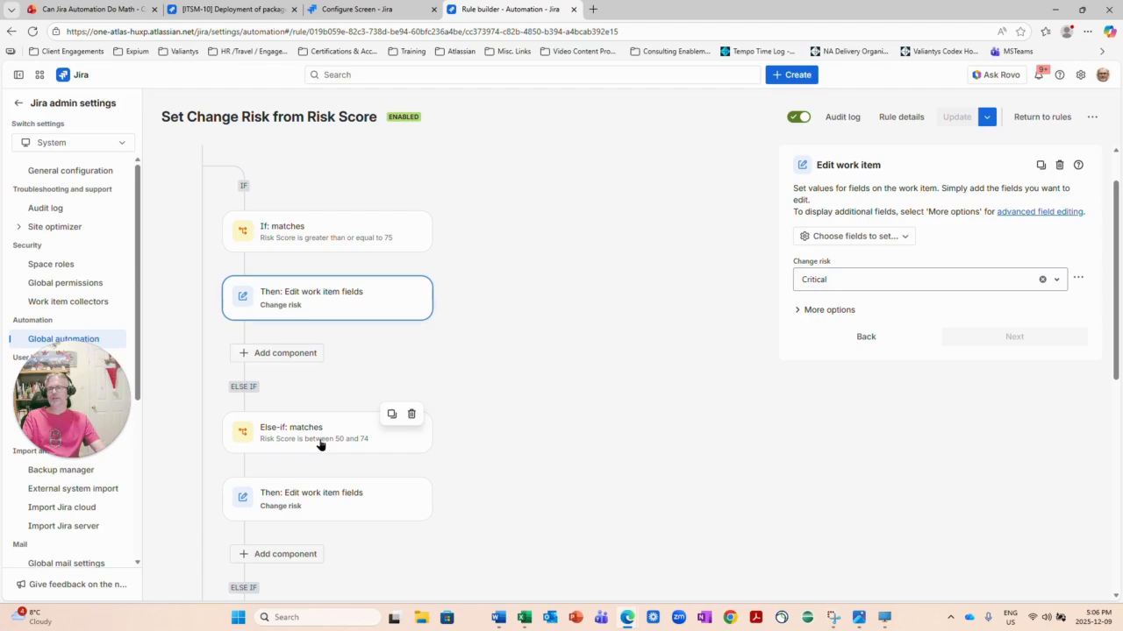
left_click(282, 500)
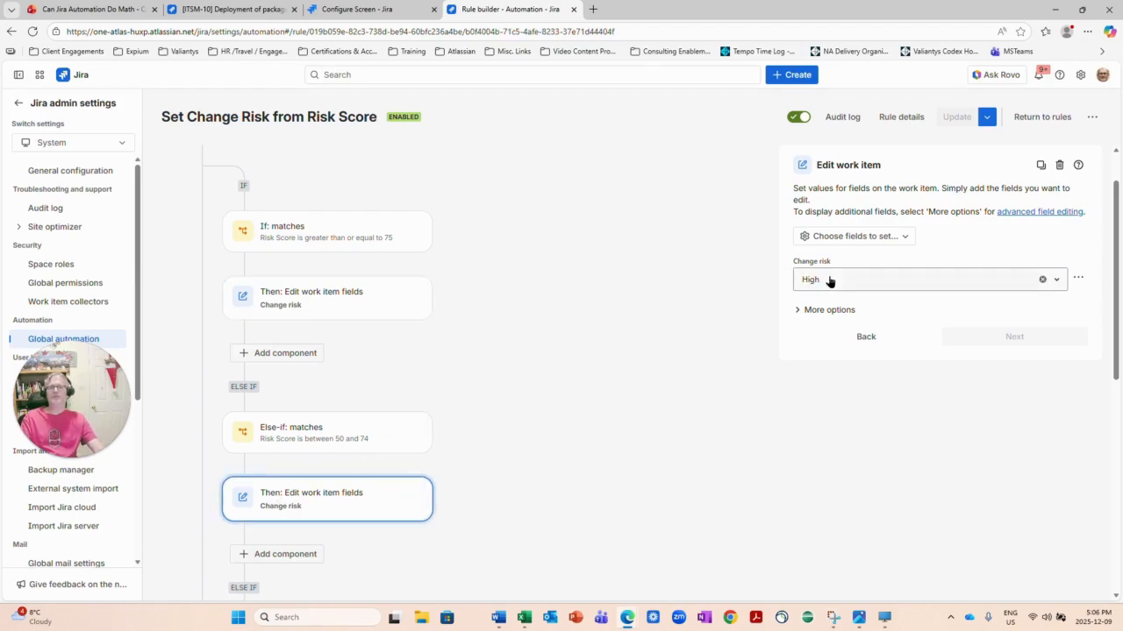
scroll(386, 472, "down", 3)
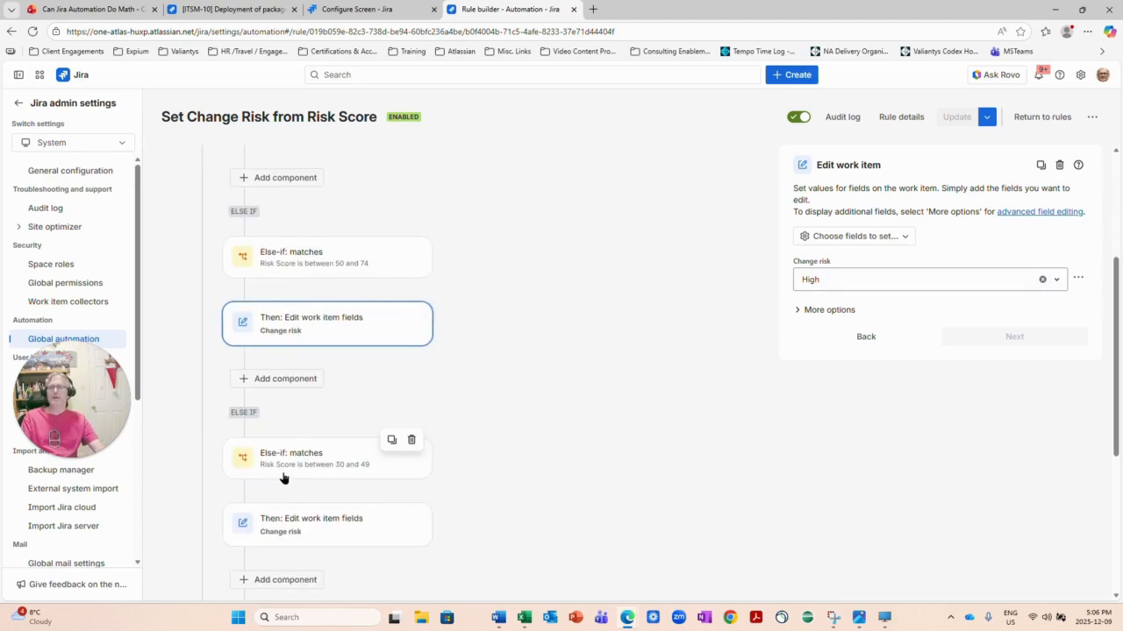
left_click(313, 526)
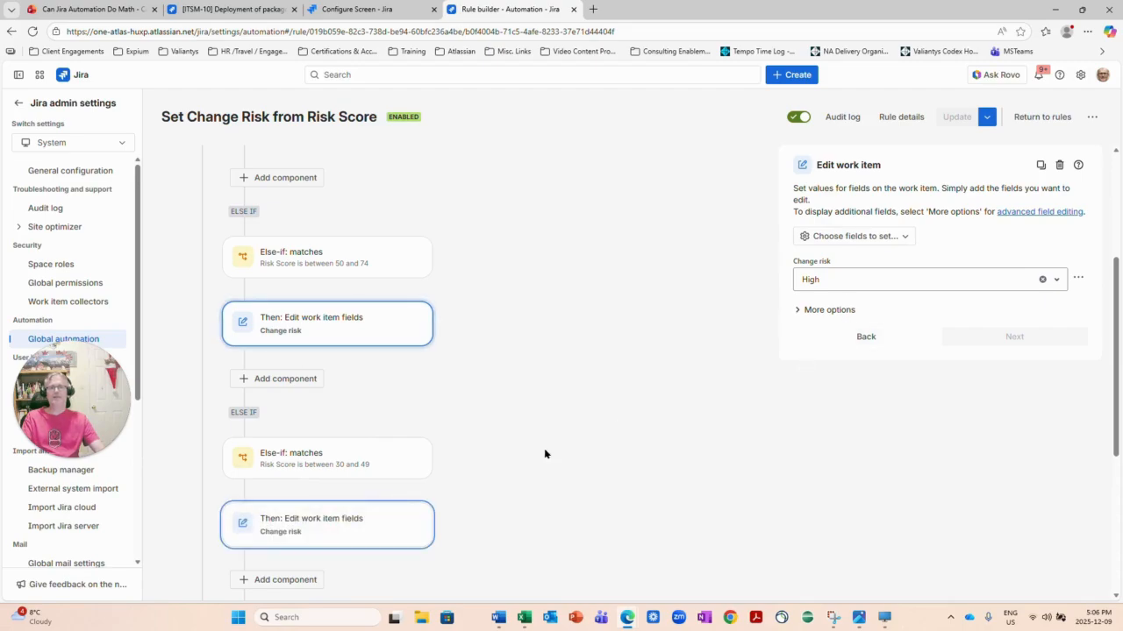
scroll(317, 526, "down", 1)
left_click(318, 521)
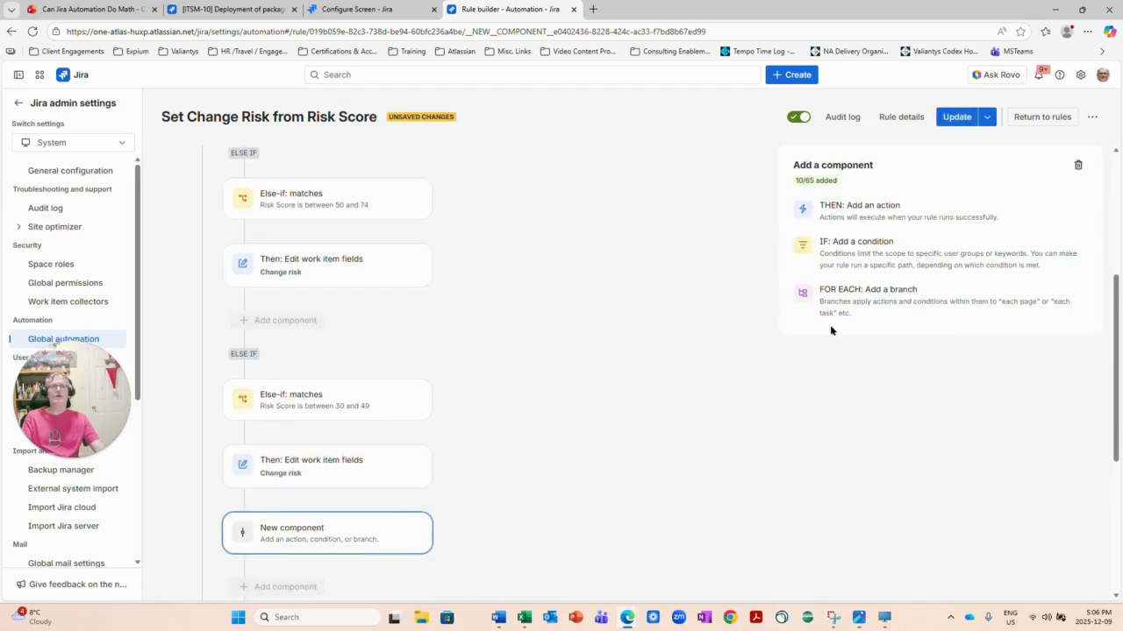
left_click(310, 472)
scroll(306, 439, "down", 3)
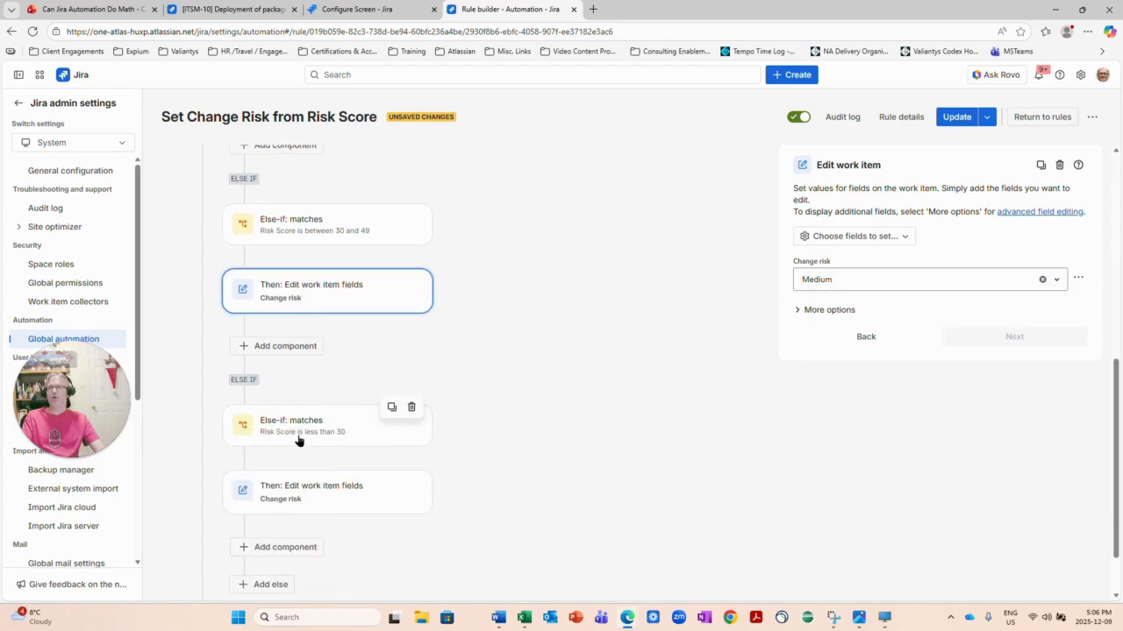
left_click(307, 494)
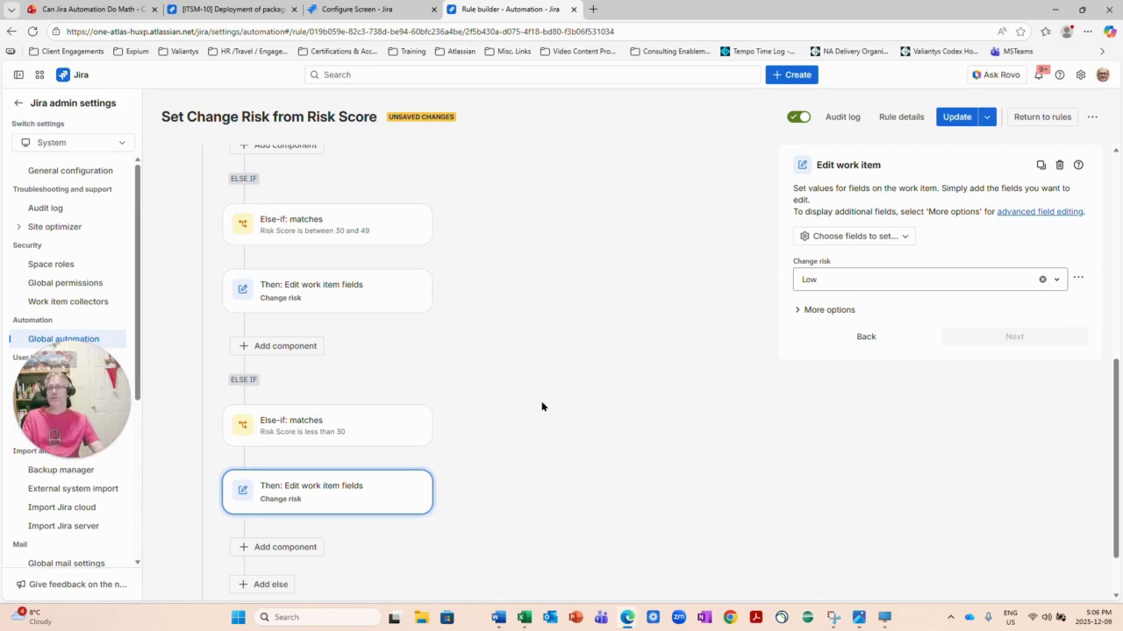
Return to the slideshow and go back two slides to the 'Can Jira do Math?' title slide.
left_click(79, 10)
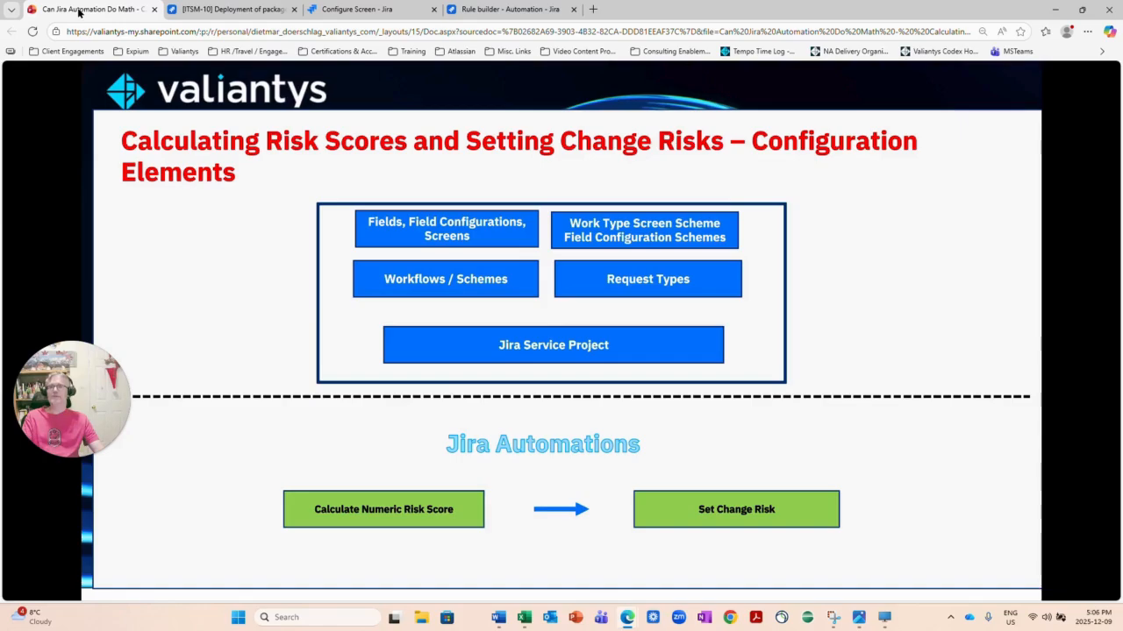
key("Left")
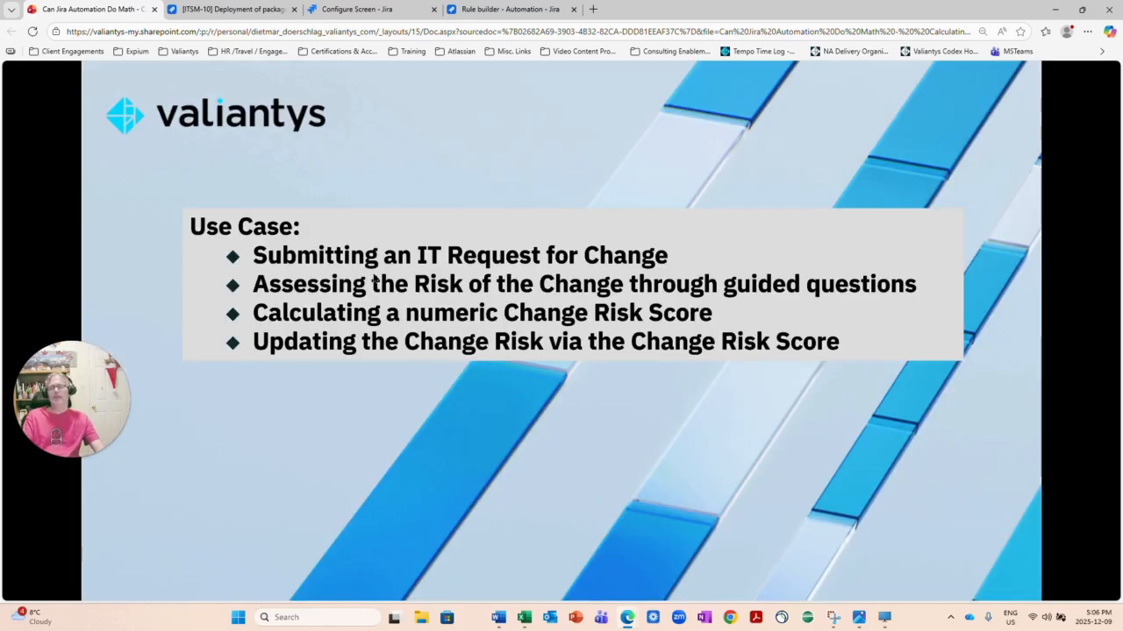
key("Left")
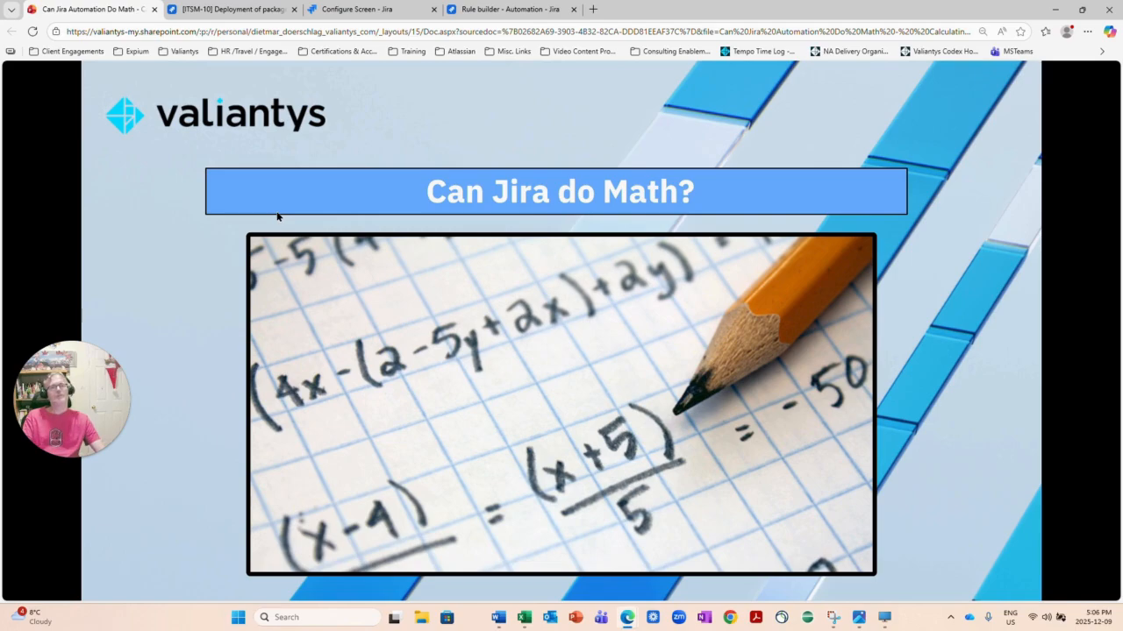